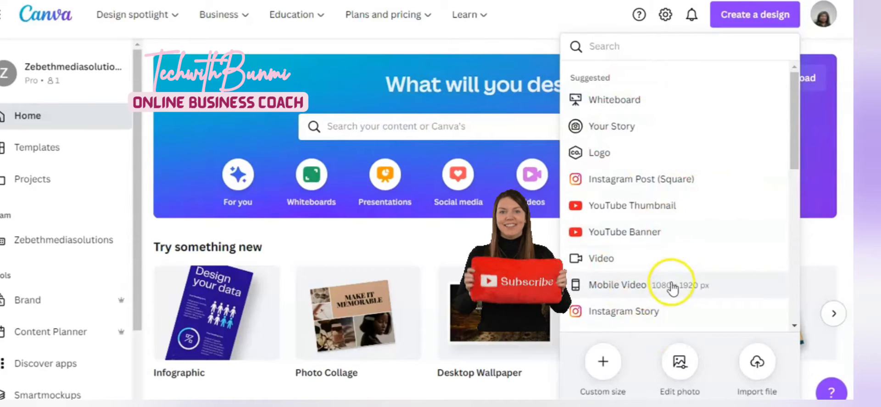
# Create a blank Video design and place the 14.2-second clip from the uploaded videos on its page.
pyautogui.click(612, 259)
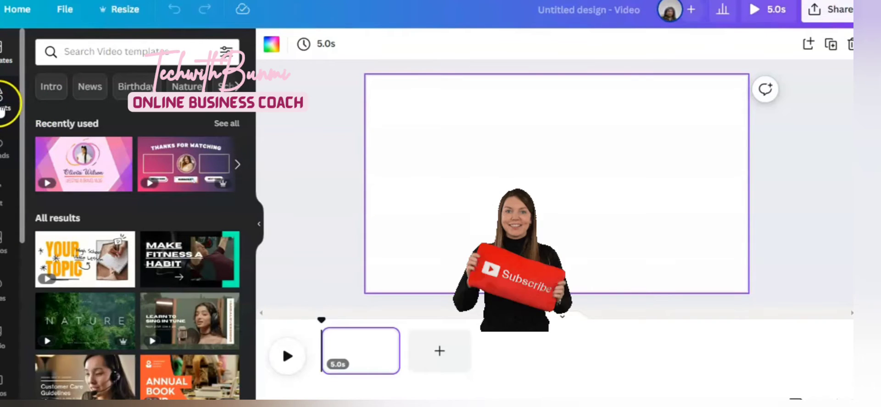
pyautogui.click(2, 105)
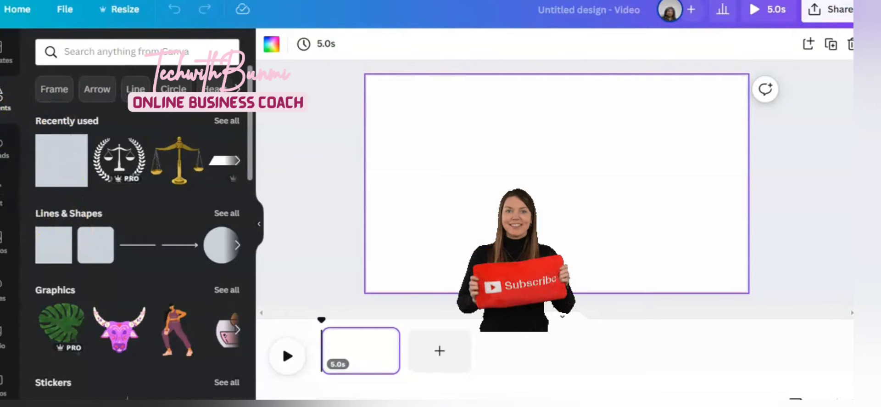
pyautogui.click(4, 152)
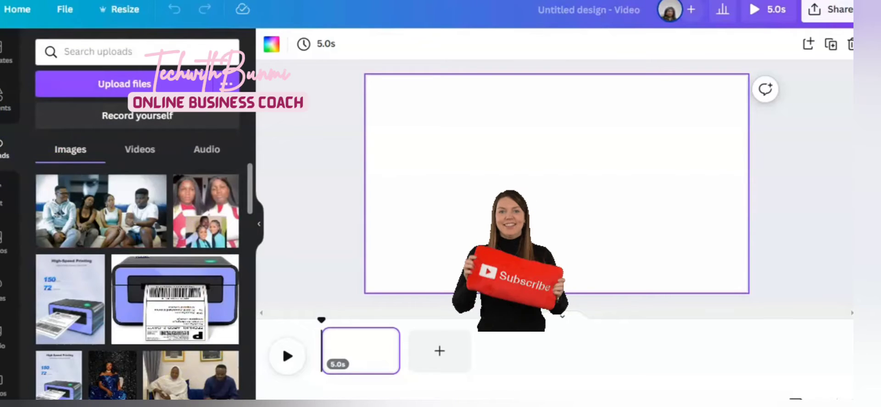
pyautogui.scroll(-5, 138, 280)
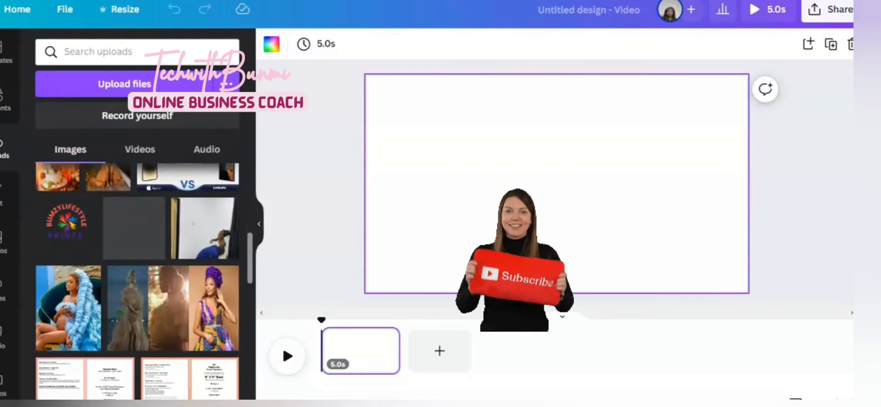
pyautogui.scroll(-3, 138, 284)
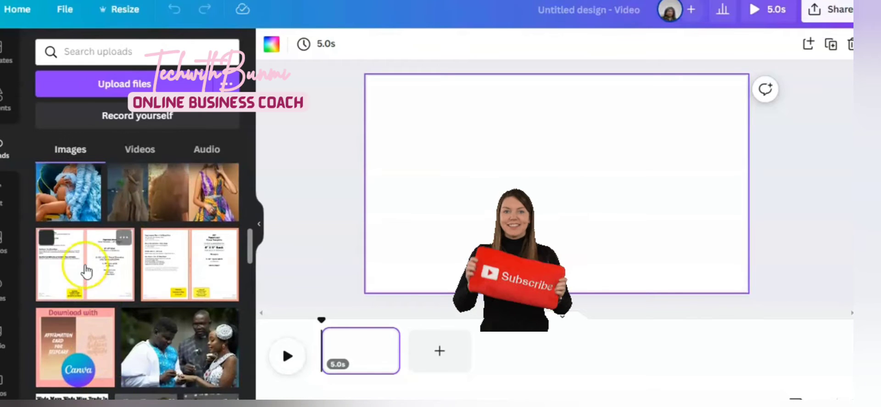
pyautogui.click(140, 149)
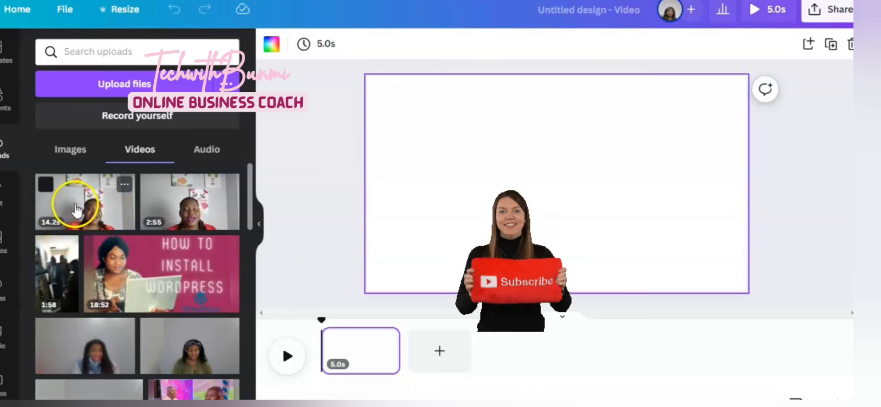
pyautogui.click(83, 212)
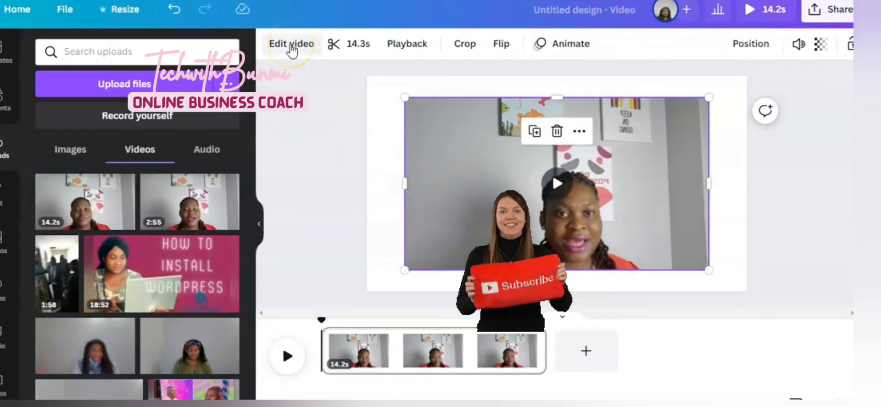
# Remove the background of the placed video clip with the Background Remover effect.
pyautogui.click(290, 44)
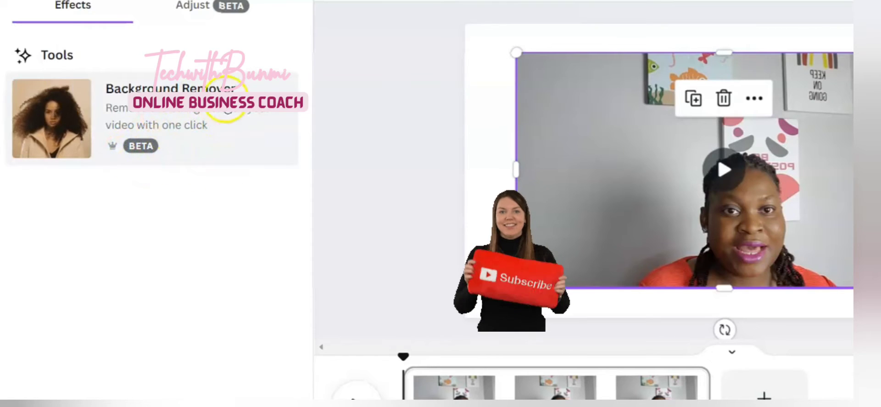
pyautogui.scroll(-5, 724, 170)
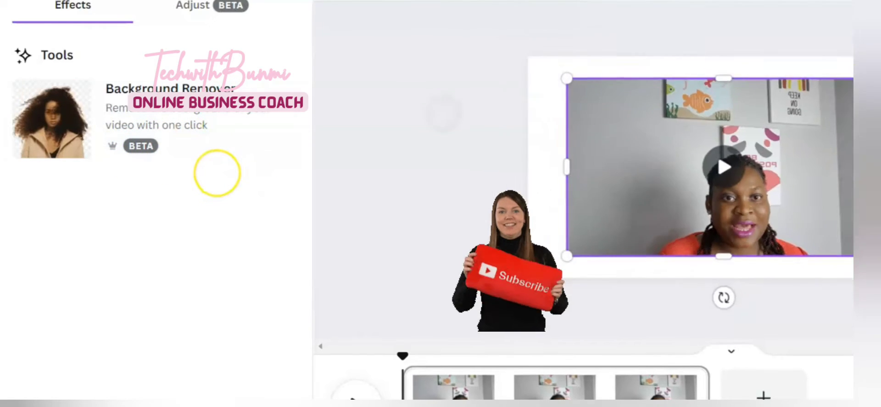
pyautogui.scroll(5, 724, 170)
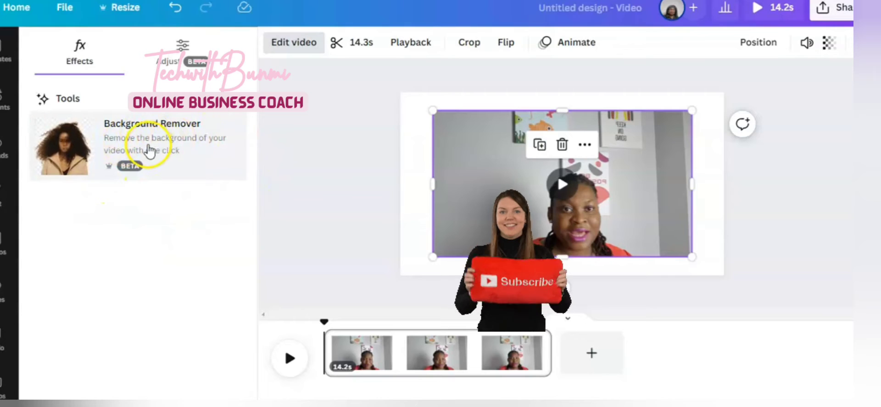
pyautogui.click(142, 152)
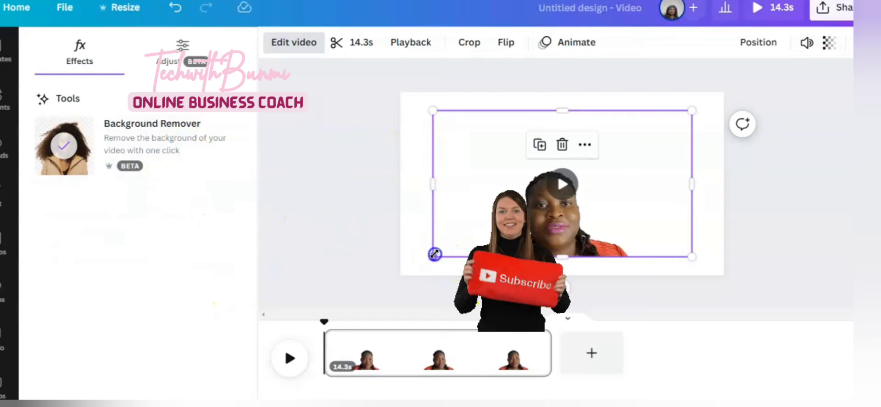
# Preview the cutout video and resize it to a smaller frame in the lower-right part of the page.
pyautogui.moveTo(435, 254); pyautogui.dragTo(412, 271)
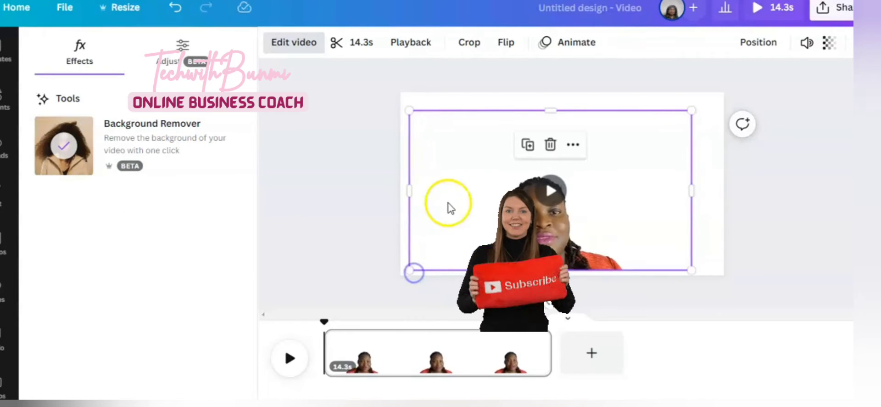
pyautogui.click(550, 199)
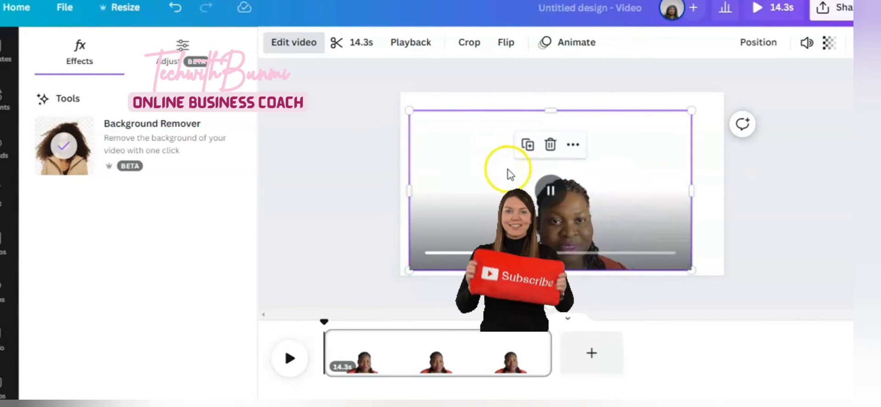
pyautogui.click(571, 154)
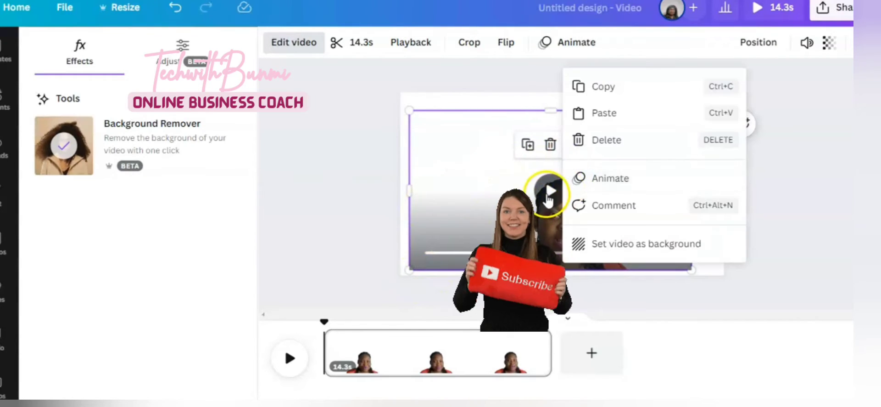
pyautogui.click(550, 199)
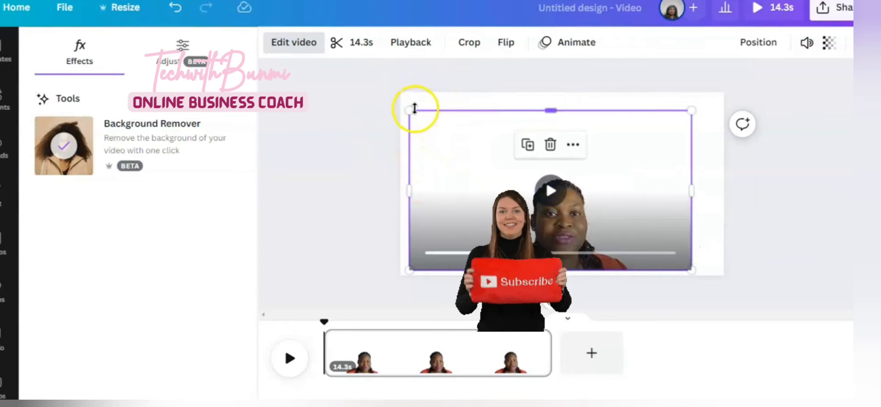
pyautogui.moveTo(413, 108); pyautogui.dragTo(474, 147)
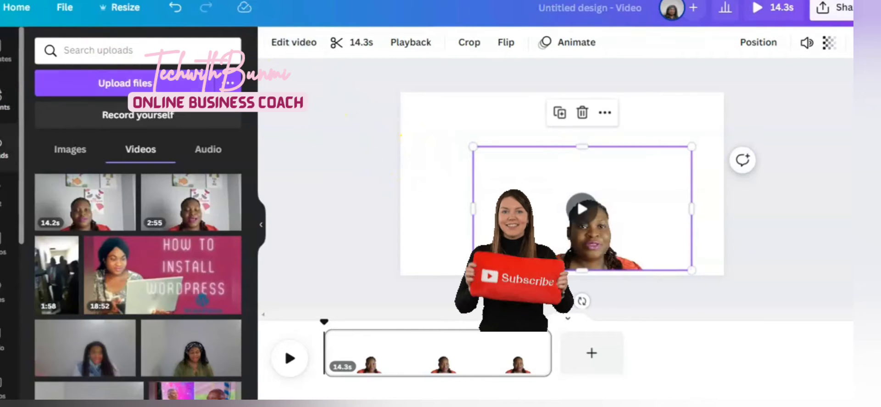
# Search the elements for "beach background" and add the beach photo with overhanging green leaves to the page.
pyautogui.click(4, 108)
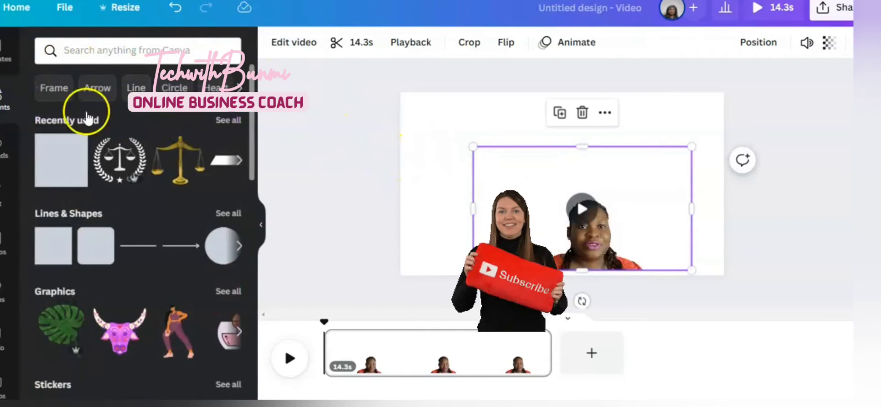
pyautogui.click(90, 54)
pyautogui.write('beach')
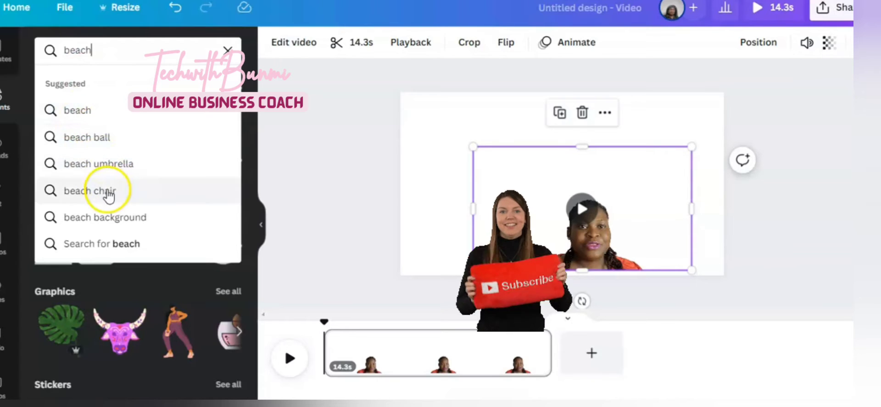
pyautogui.click(113, 216)
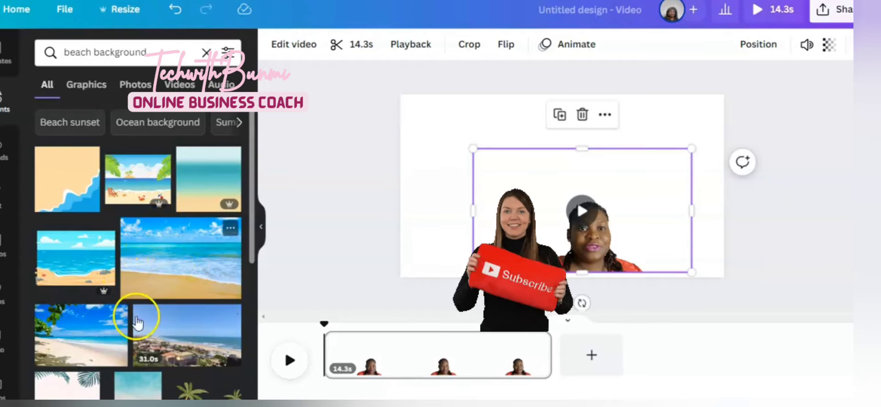
pyautogui.click(78, 339)
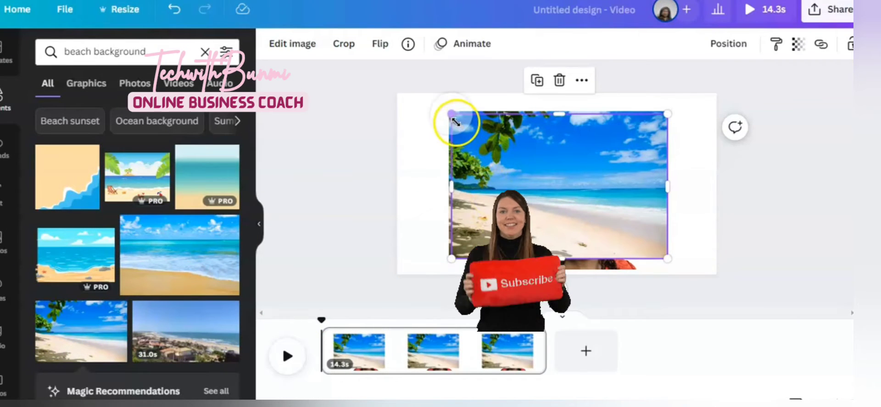
# Enlarge the beach photo and align it with the page's upper edge so that it covers the whole page.
pyautogui.moveTo(452, 113); pyautogui.dragTo(415, 90)
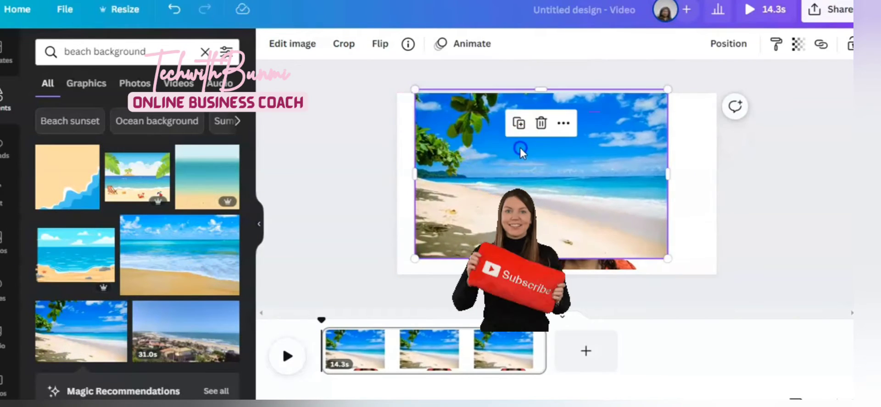
pyautogui.moveTo(519, 147); pyautogui.dragTo(526, 199)
pyautogui.click(541, 83)
pyautogui.click(540, 186)
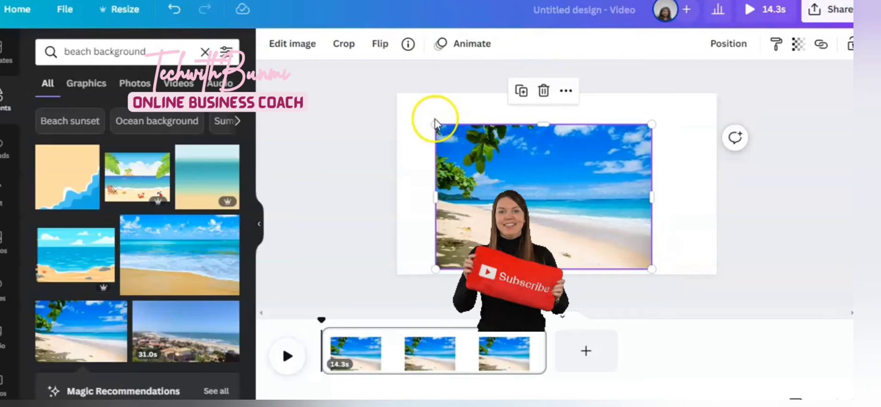
pyautogui.click(400, 118)
pyautogui.click(453, 146)
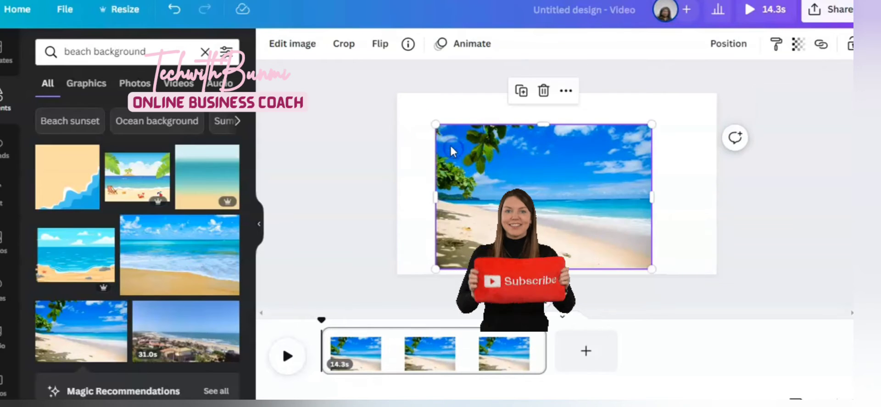
pyautogui.moveTo(435, 124); pyautogui.dragTo(394, 106)
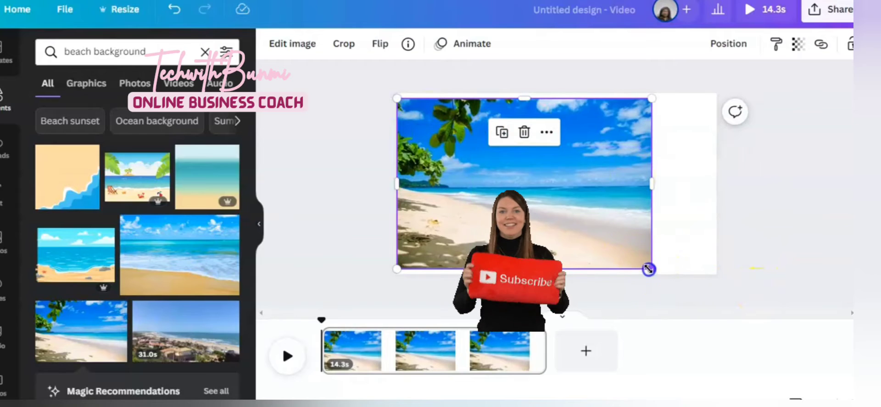
pyautogui.moveTo(648, 269); pyautogui.dragTo(691, 264)
pyautogui.moveTo(683, 196); pyautogui.dragTo(716, 195)
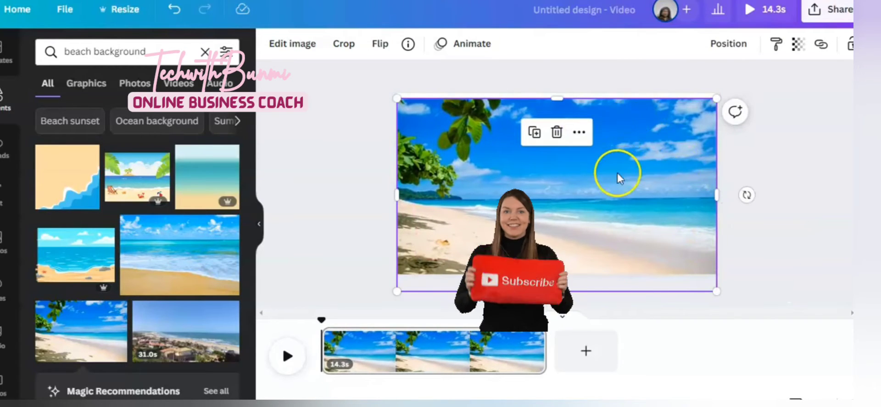
pyautogui.moveTo(620, 178)
pyautogui.mouseDown()
pyautogui.moveTo(612, 163)
pyautogui.moveTo(616, 171)
pyautogui.mouseUp()
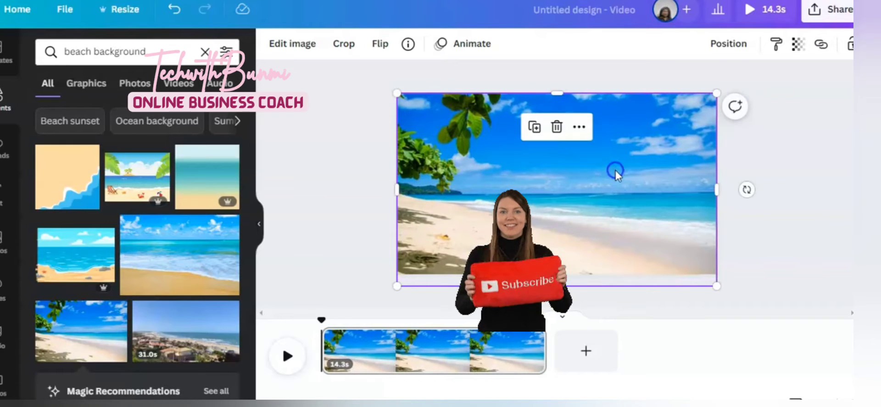
# Send the beach photo backward so that it sits behind the cutout video.
pyautogui.click(724, 46)
pyautogui.click(680, 84)
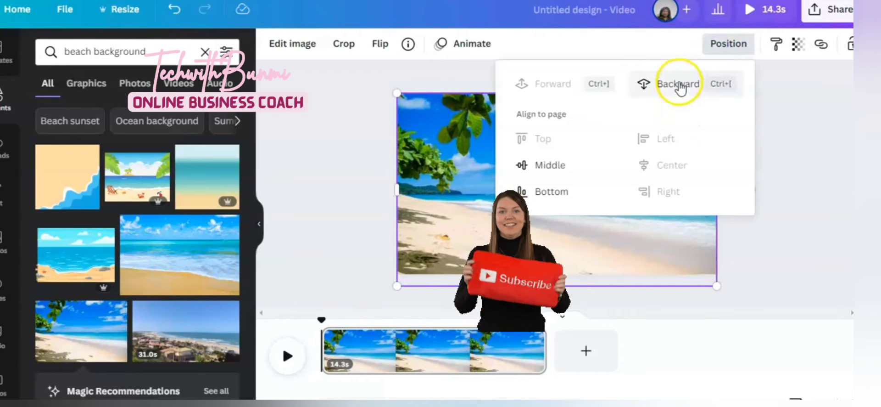
pyautogui.click(415, 233)
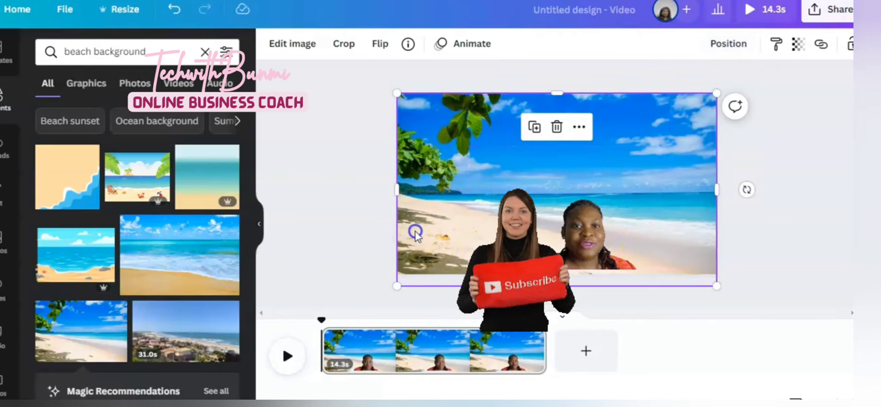
# Enlarge the cutout video slightly, move it to the middle of the beach scene and preview its playback.
pyautogui.click(589, 247)
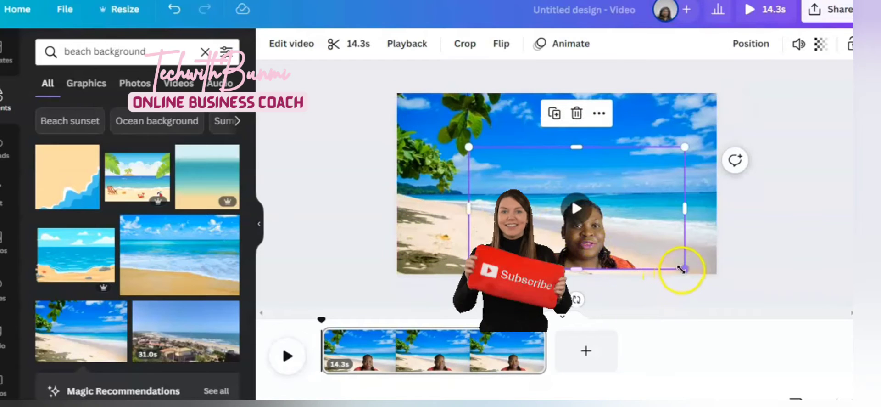
pyautogui.moveTo(682, 270); pyautogui.dragTo(704, 278)
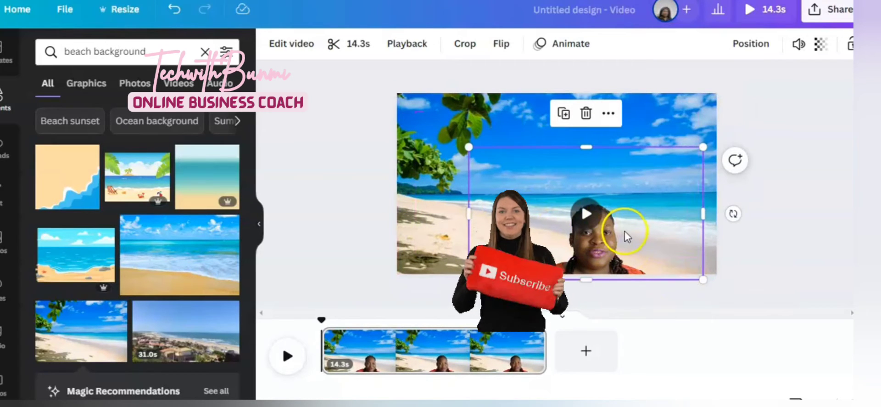
pyautogui.moveTo(627, 236); pyautogui.dragTo(560, 221)
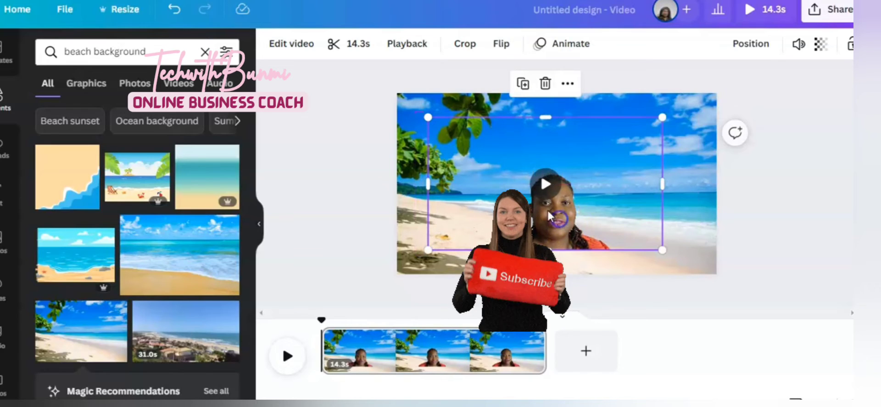
pyautogui.click(546, 184)
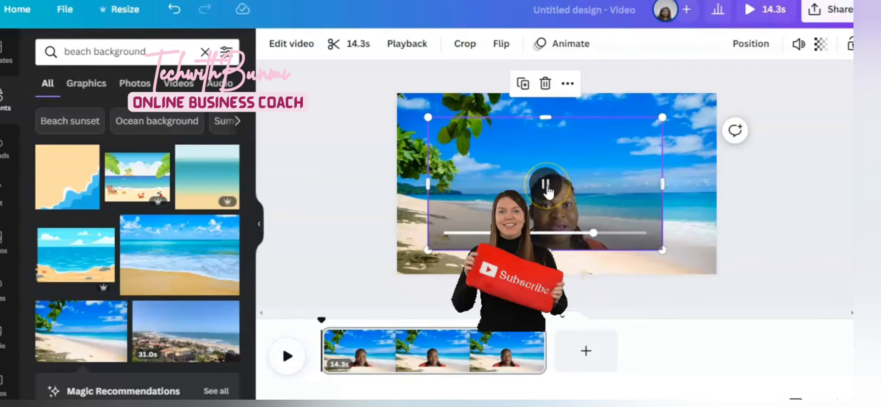
pyautogui.click(547, 186)
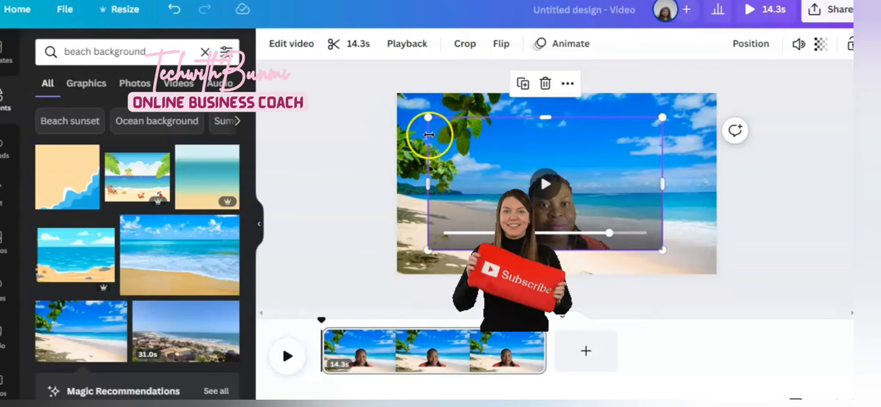
# Shrink the cutout video to about half its size and move it into the page's lower-right corner.
pyautogui.moveTo(427, 117); pyautogui.dragTo(554, 188)
pyautogui.moveTo(640, 237); pyautogui.dragTo(590, 233)
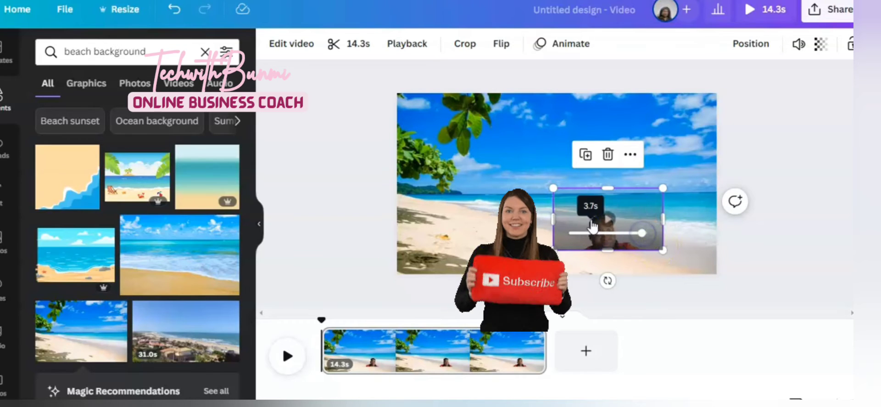
pyautogui.click(616, 198)
pyautogui.moveTo(618, 200); pyautogui.dragTo(665, 217)
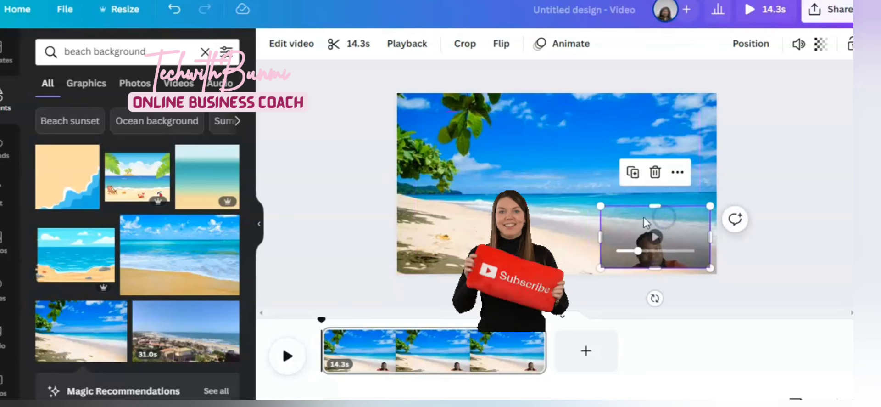
# Preview the playback of the small cutout video in the beach scene's lower-right corner.
pyautogui.click(494, 178)
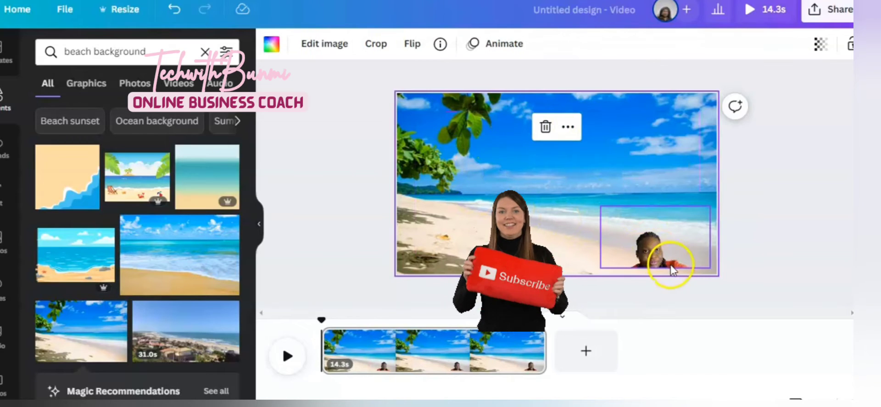
pyautogui.rightClick(661, 248)
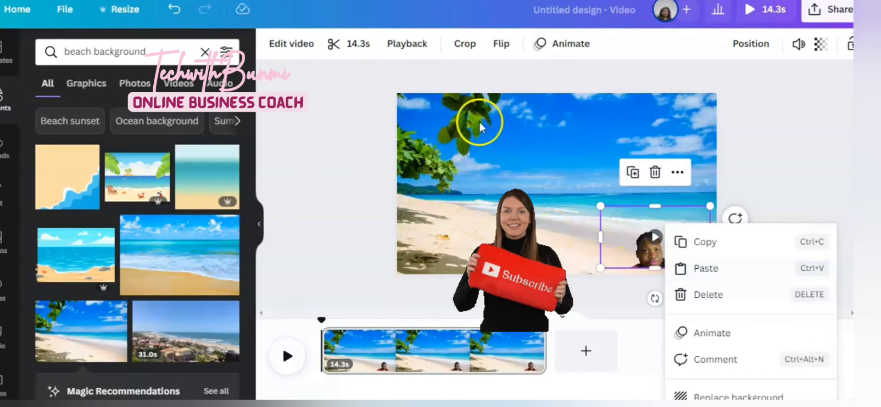
pyautogui.click(658, 242)
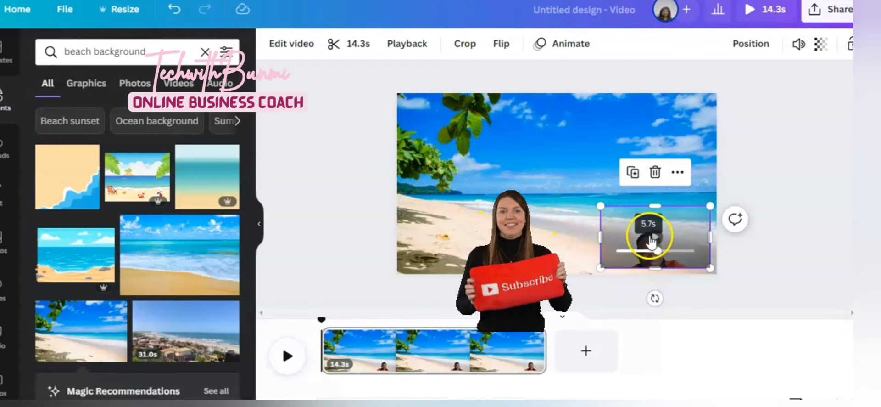
pyautogui.click(651, 241)
pyautogui.click(657, 242)
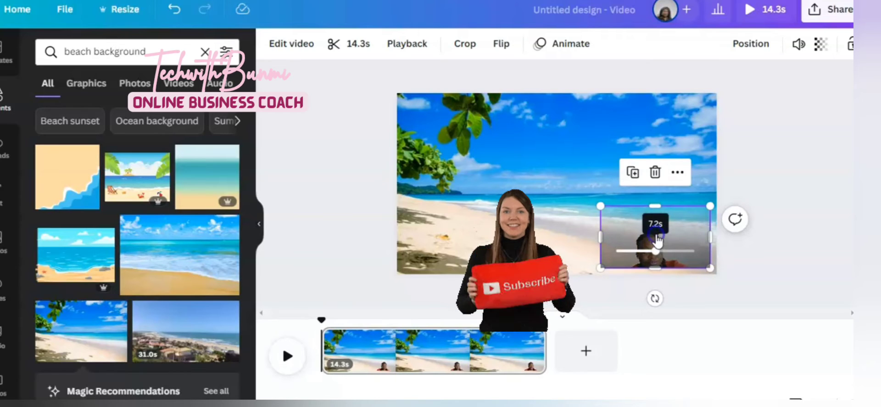
pyautogui.click(658, 238)
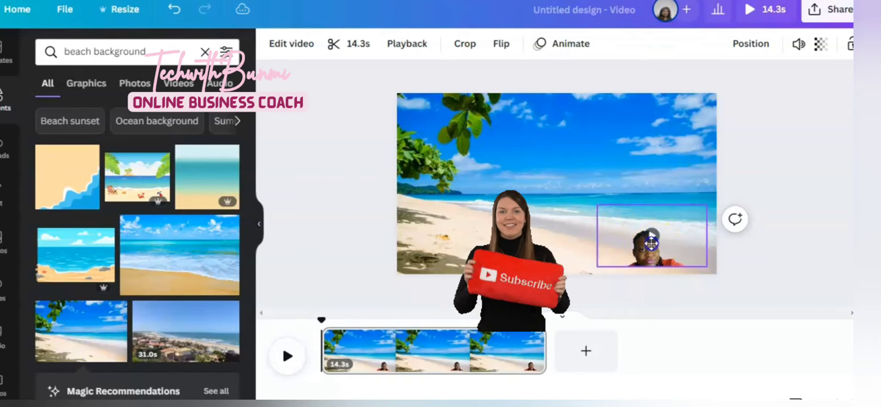
# Move the cutout video slightly inward from the corner and enlarge it to cover much of the beach scene.
pyautogui.moveTo(657, 250); pyautogui.dragTo(641, 244)
pyautogui.click(649, 249)
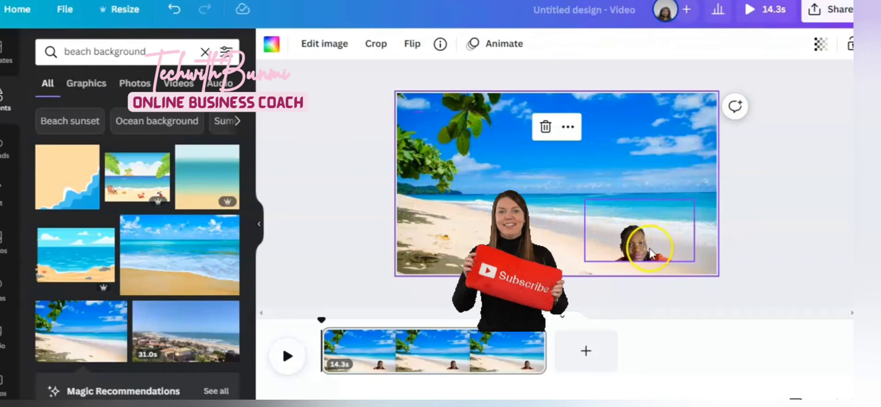
pyautogui.click(643, 237)
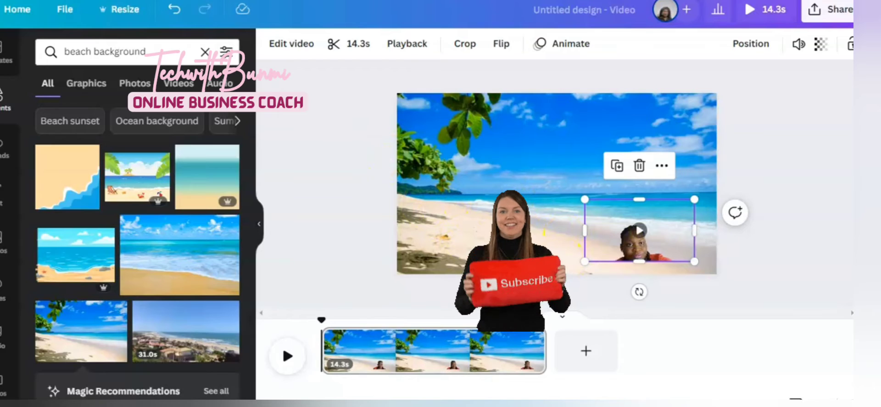
pyautogui.click(416, 44)
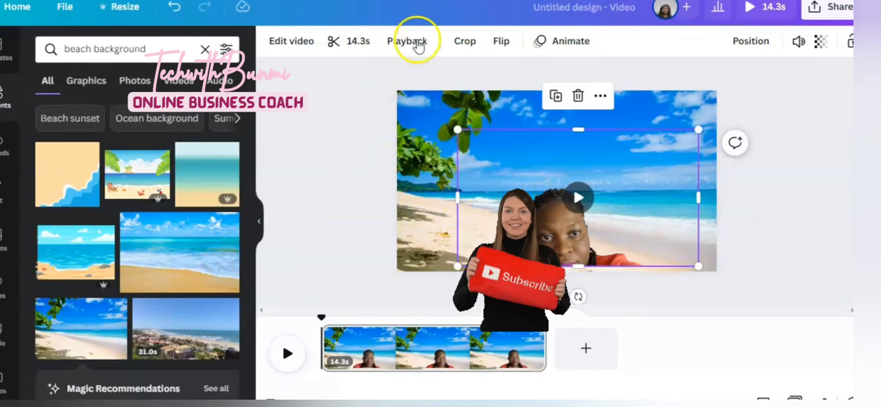
pyautogui.click(427, 97)
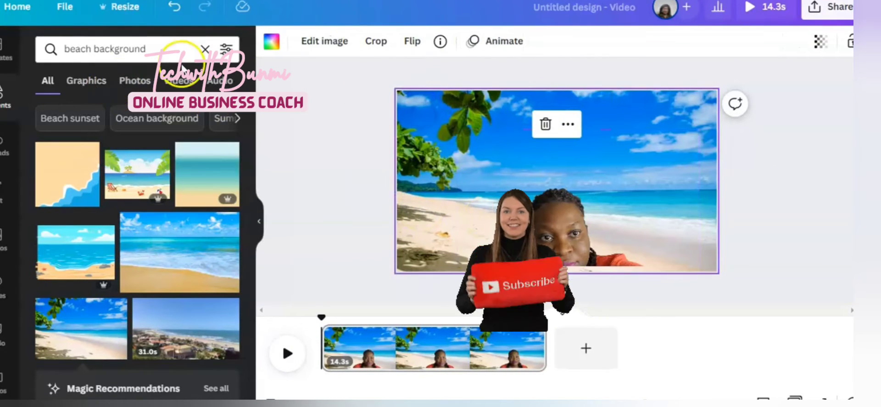
# Show the video results for the beach background, and search the elements for "office background".
pyautogui.click(178, 82)
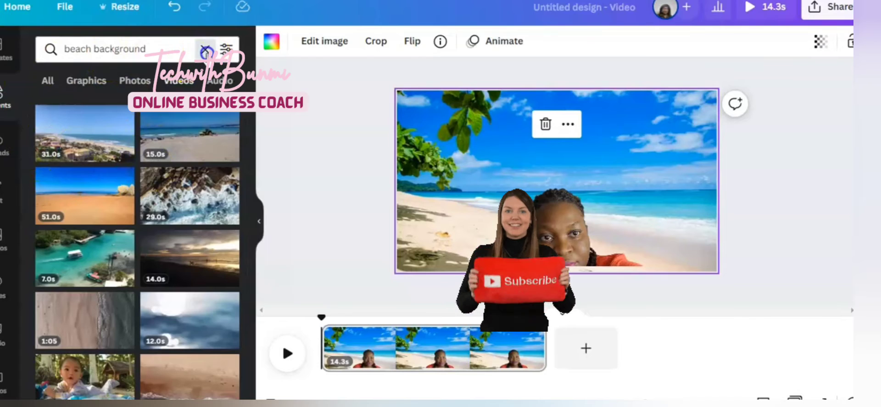
pyautogui.click(207, 51)
pyautogui.write('o')
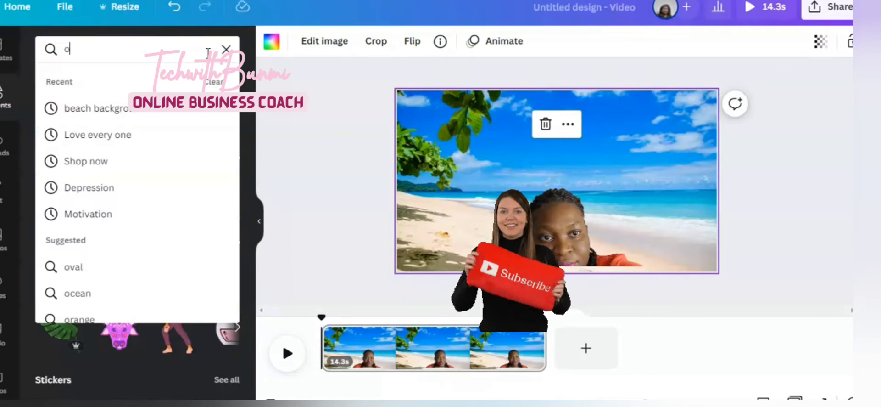
pyautogui.write('ff')
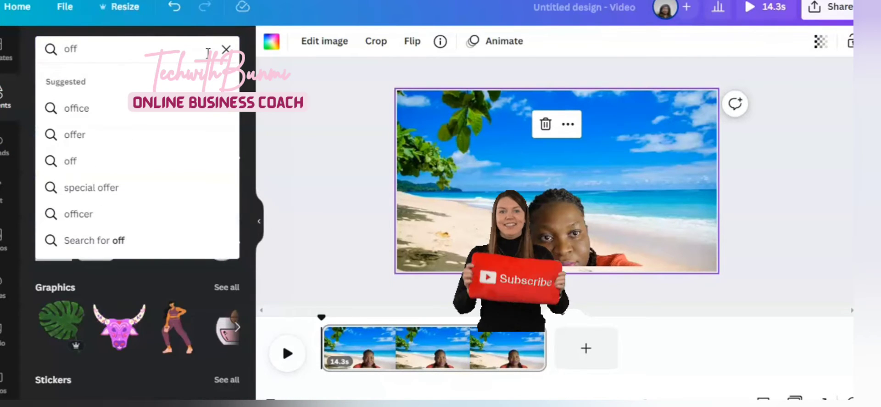
pyautogui.write('o')
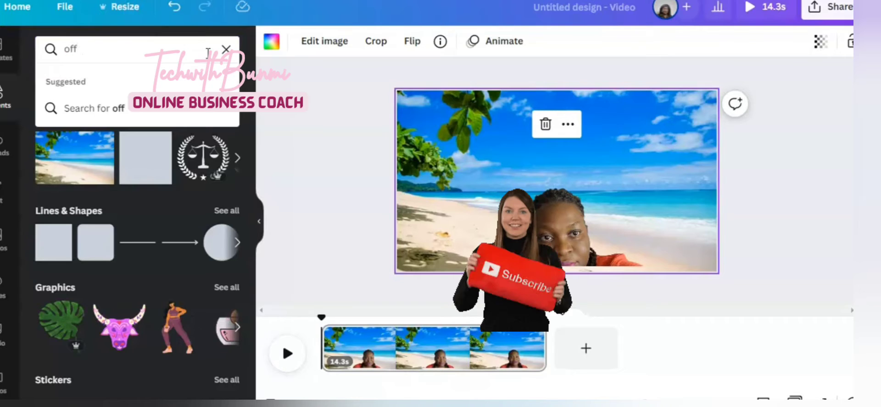
pyautogui.write('i')
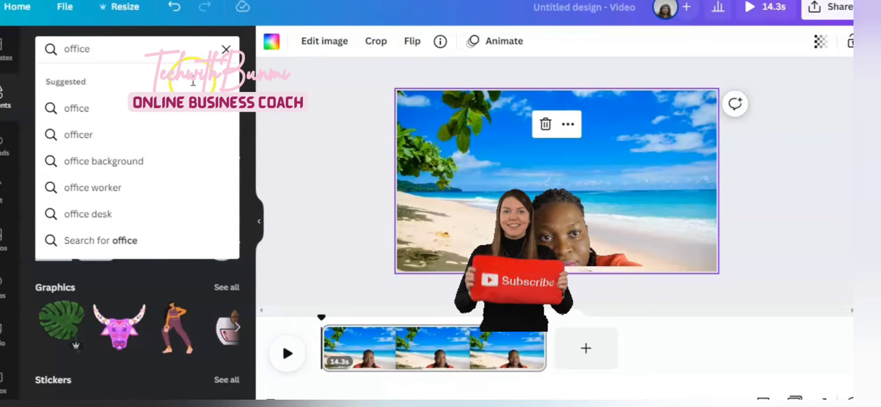
pyautogui.write('ce')
pyautogui.click(126, 162)
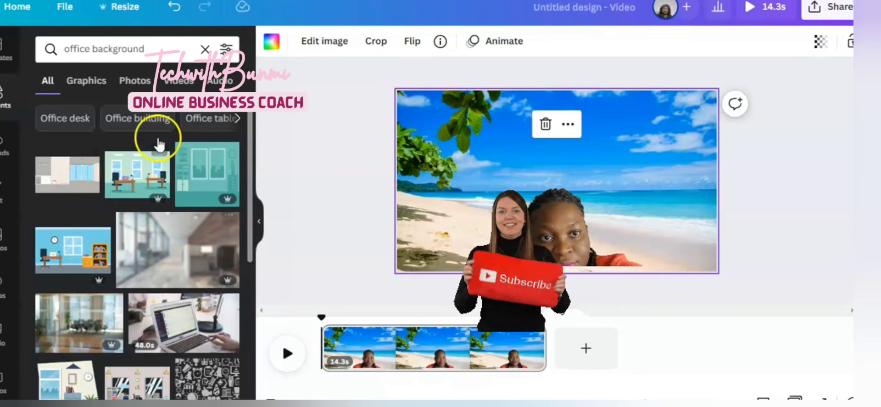
# Limit the office background results to videos and add the 21.0s clip of hands at a laptop to the page.
pyautogui.click(180, 81)
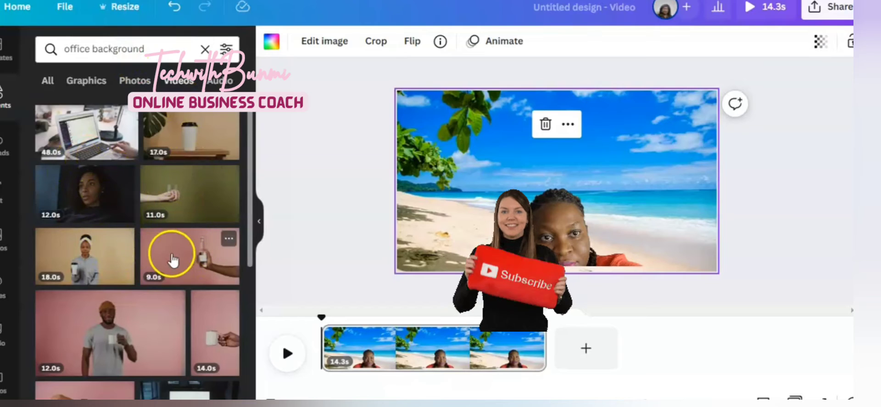
pyautogui.scroll(-4, 204, 311)
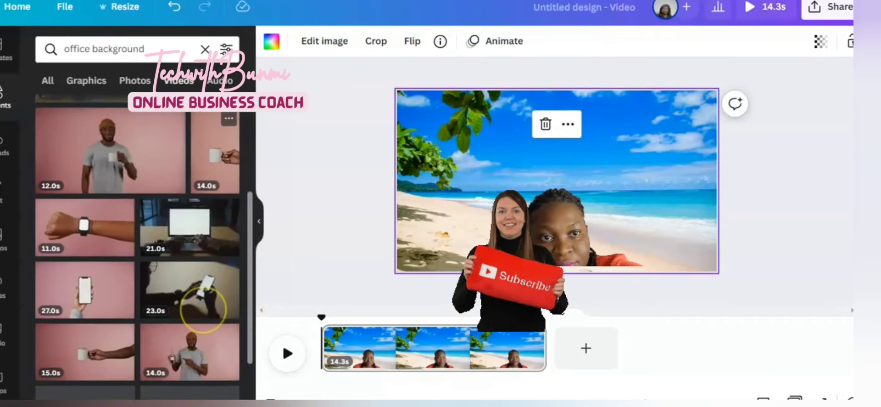
pyautogui.scroll(-2, 203, 309)
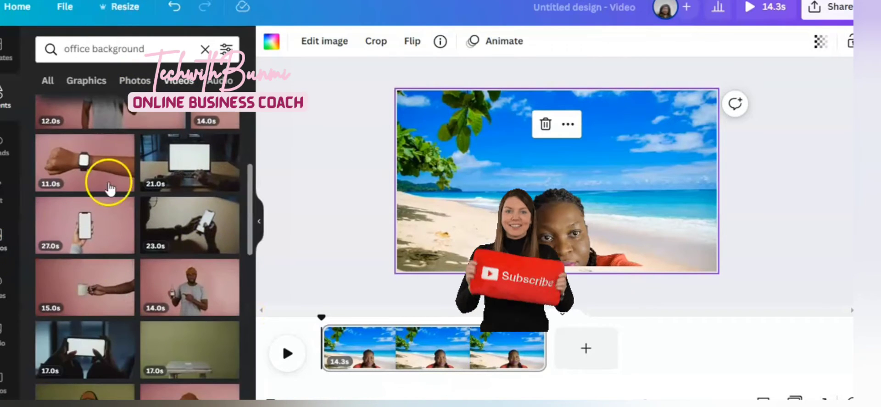
pyautogui.click(197, 171)
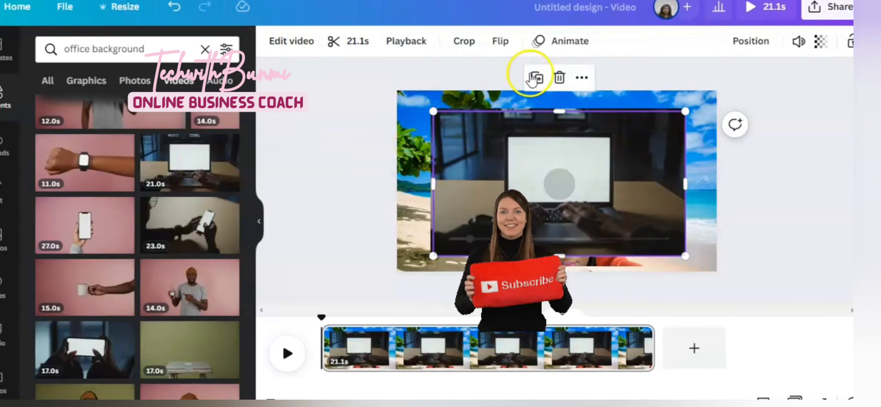
# Remove the extra copy of the laptop clip and the beach photo, and reposition the remaining clip on the page.
pyautogui.click(559, 78)
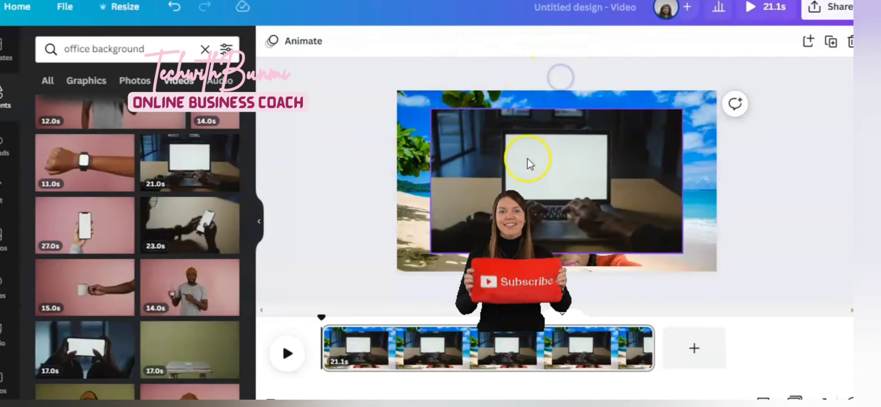
pyautogui.click(530, 164)
pyautogui.moveTo(525, 196); pyautogui.dragTo(491, 177)
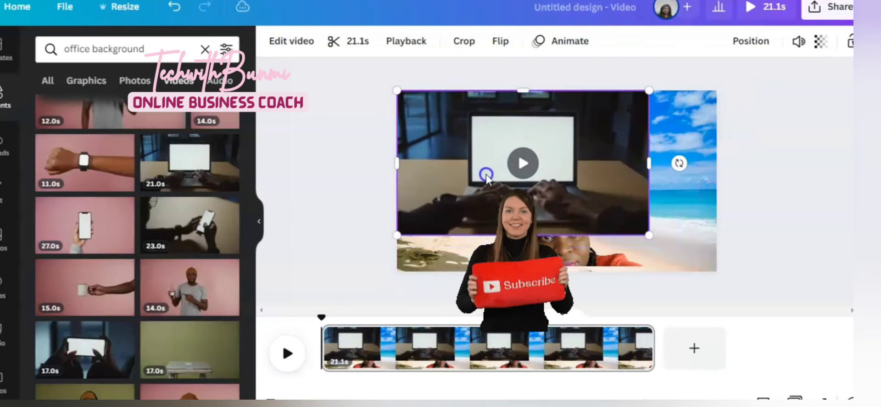
pyautogui.click(698, 113)
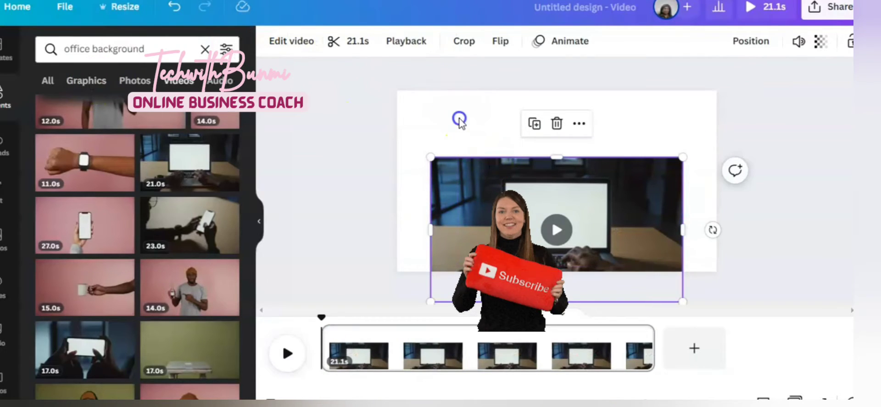
# Set the blank page's background to a custom bright red, after trying the light pink and salmon brand colours.
pyautogui.click(460, 120)
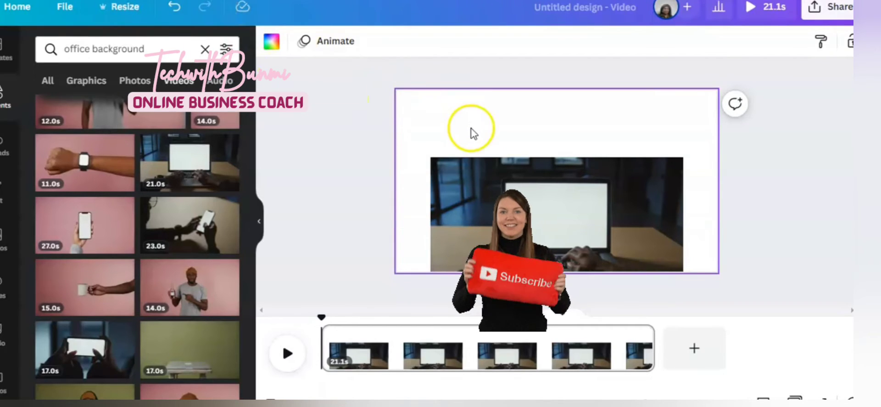
pyautogui.click(272, 43)
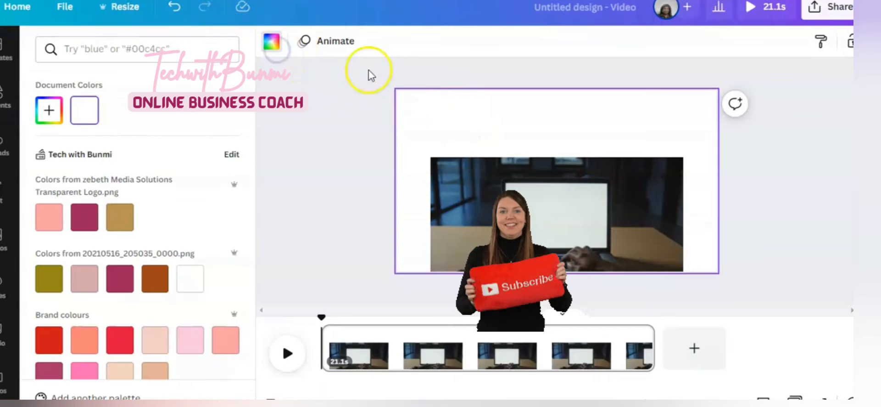
pyautogui.click(159, 345)
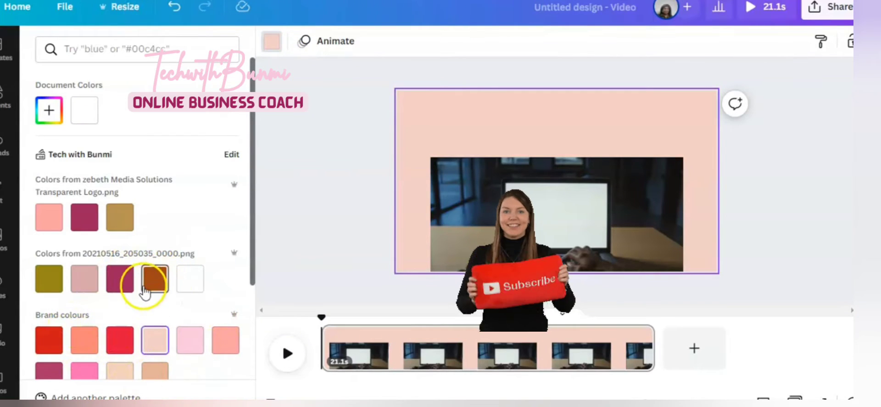
pyautogui.click(85, 279)
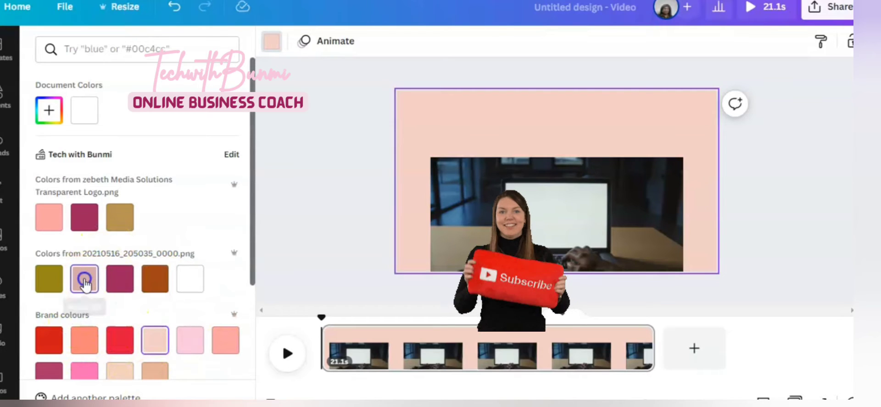
pyautogui.click(227, 349)
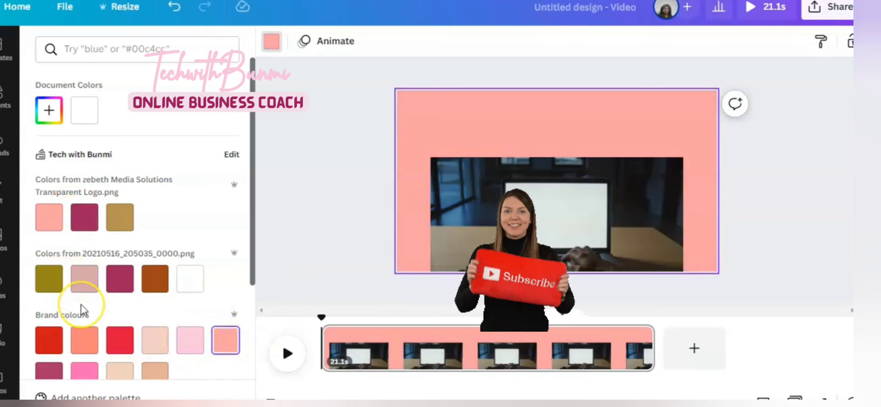
pyautogui.click(47, 112)
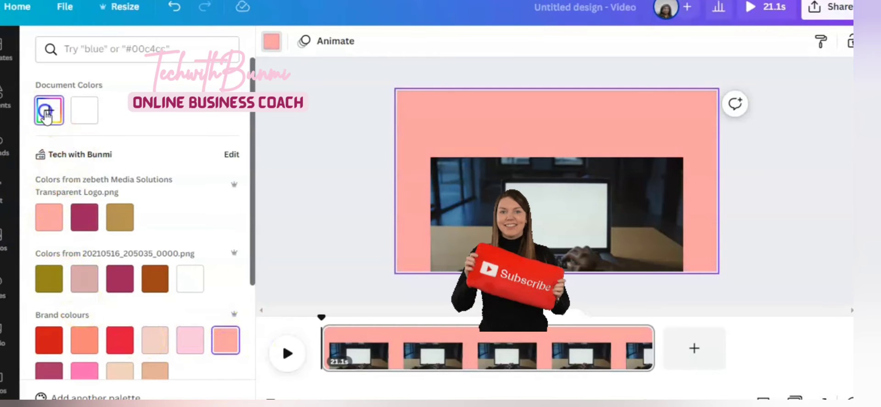
pyautogui.click(176, 175)
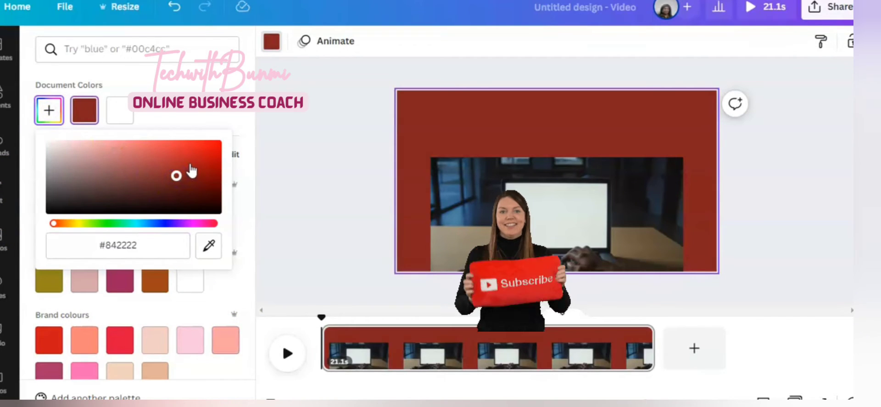
pyautogui.click(189, 165)
# Delete the laptop clip from the red page and select the cutout video.
pyautogui.click(554, 158)
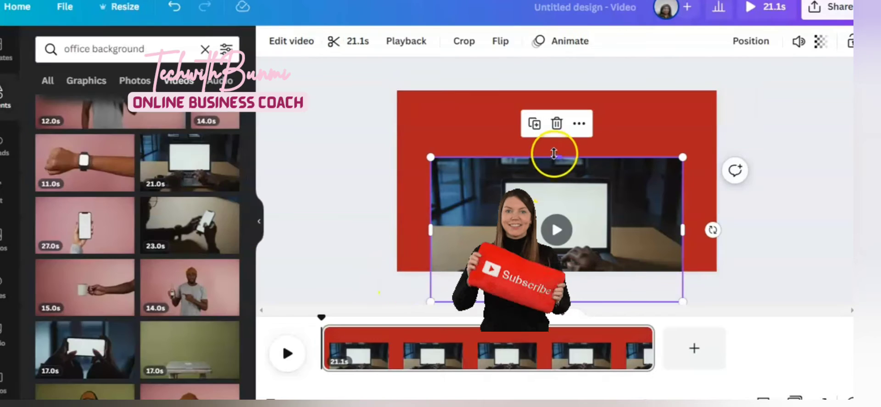
pyautogui.click(557, 123)
pyautogui.click(561, 169)
# Move the cutout video up, extend its lower edge to about 1,448 × 1,146, and preview its playback.
pyautogui.moveTo(551, 240); pyautogui.dragTo(535, 183)
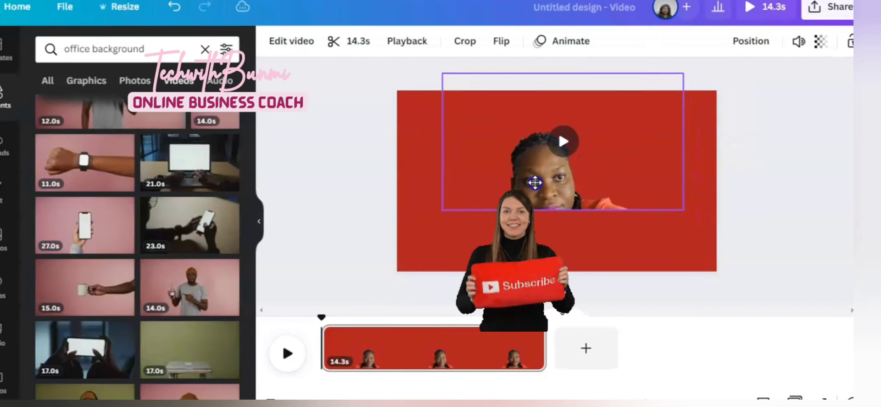
pyautogui.moveTo(560, 210); pyautogui.dragTo(563, 263)
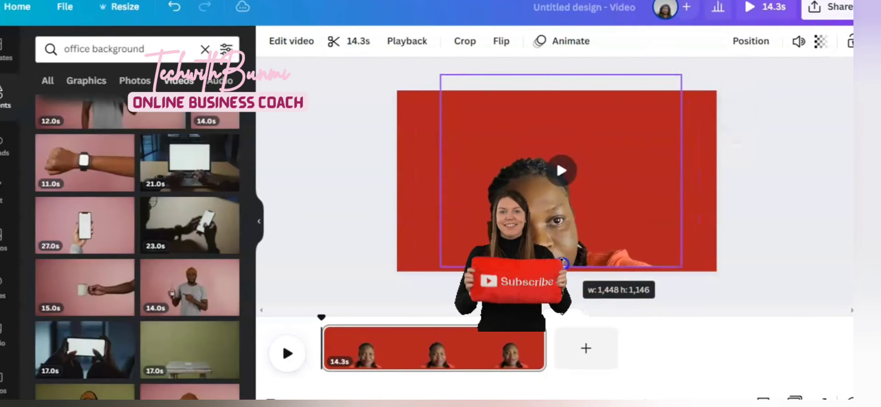
pyautogui.click(561, 171)
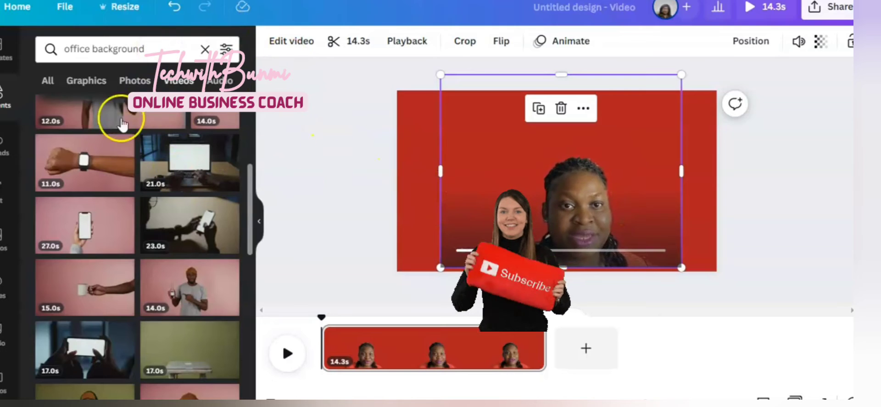
# Search the elements for "office background", filter to videos, and add the 48-second laptop clip to the red page.
pyautogui.click(205, 49)
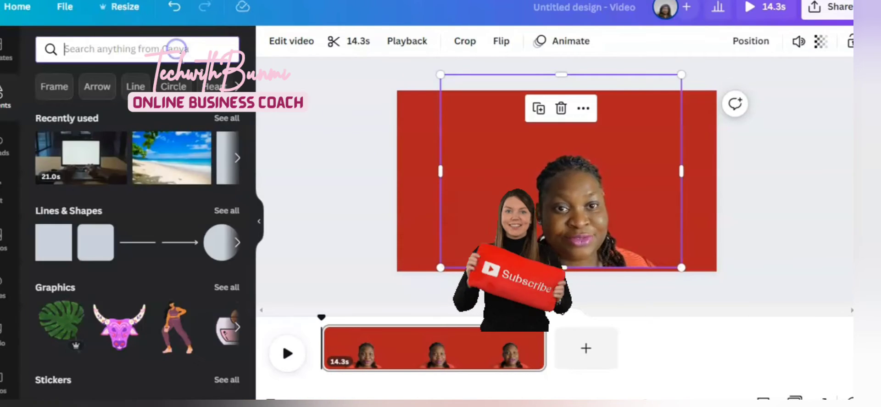
pyautogui.write('bac')
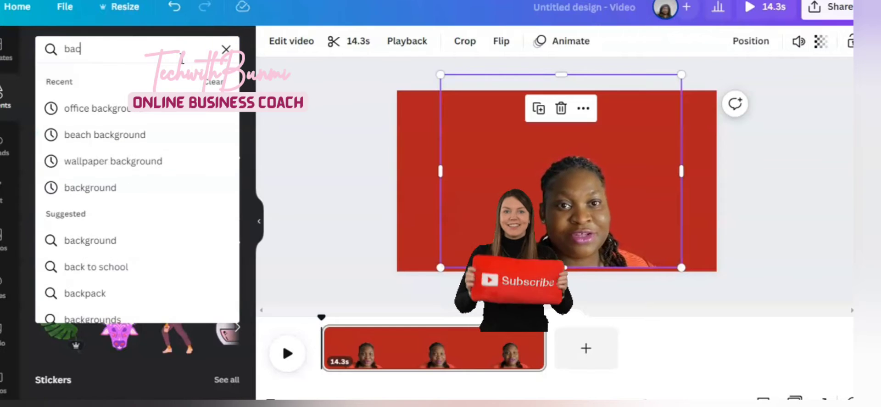
pyautogui.write('kgro')
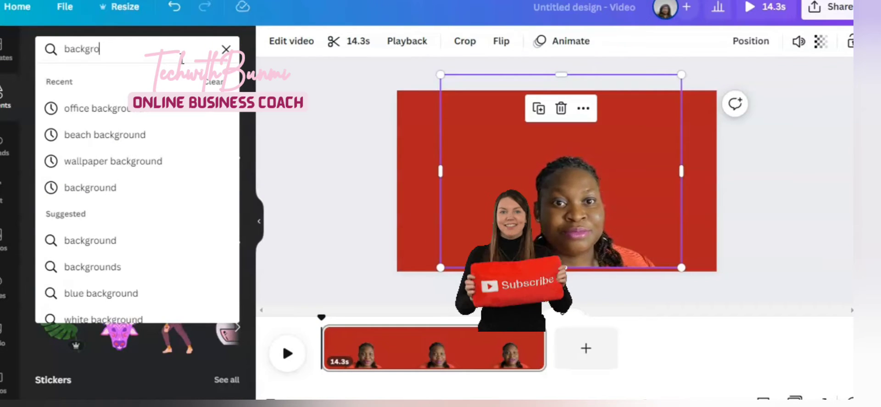
pyautogui.click(136, 109)
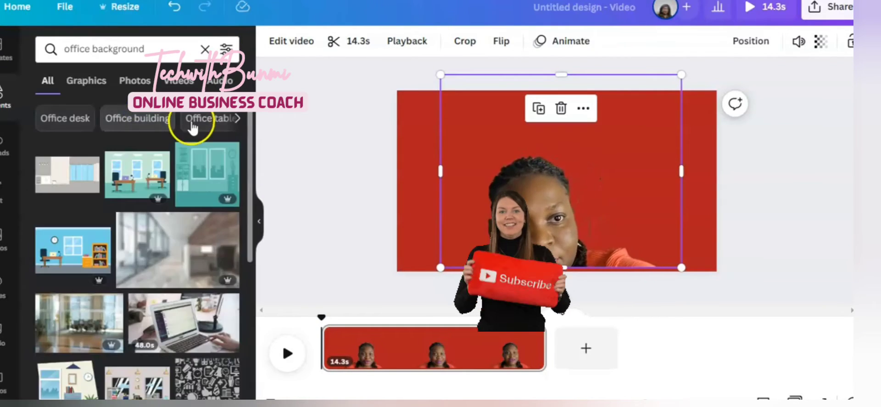
pyautogui.click(179, 80)
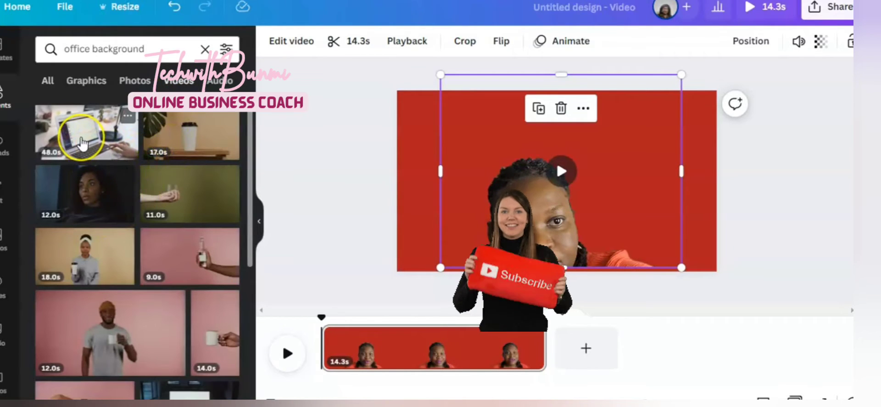
pyautogui.click(82, 142)
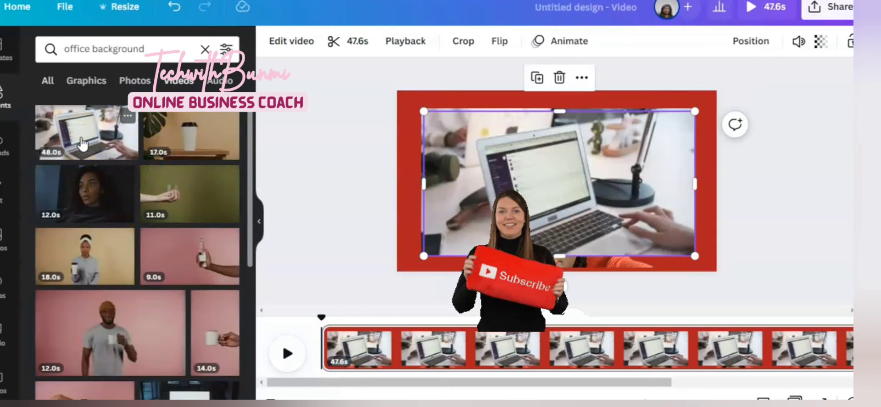
# Remove the extra copy of the laptop clip and enlarge the remaining one to cover almost the whole red page.
pyautogui.moveTo(432, 112); pyautogui.dragTo(485, 177)
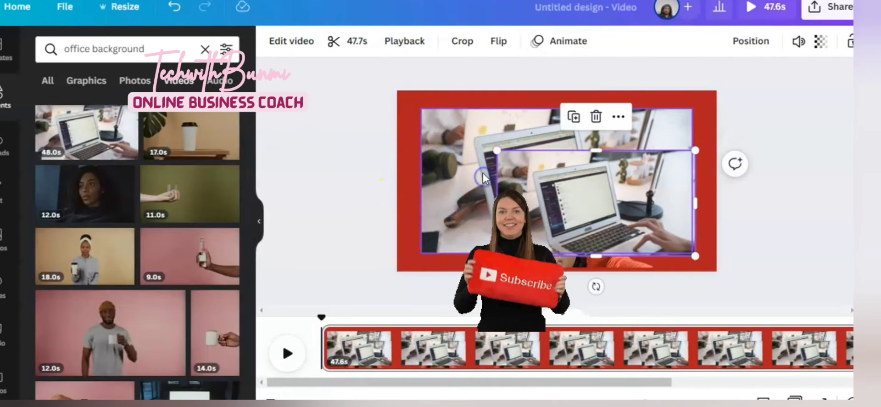
pyautogui.click(597, 120)
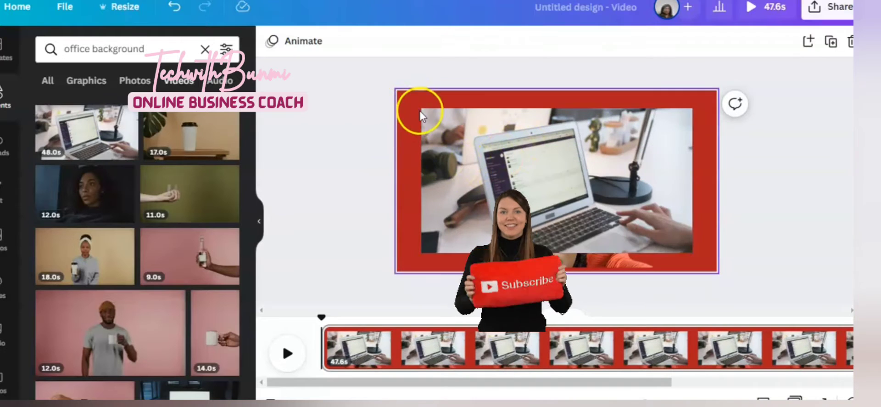
pyautogui.click(452, 146)
pyautogui.moveTo(421, 110); pyautogui.dragTo(401, 98)
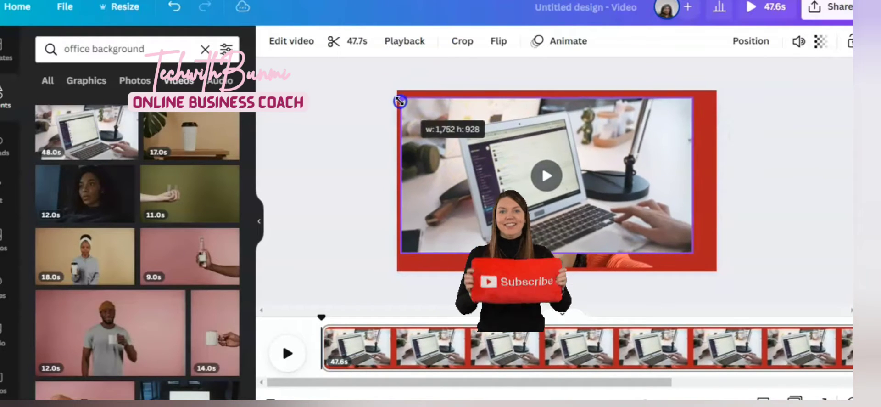
pyautogui.moveTo(692, 251); pyautogui.dragTo(720, 267)
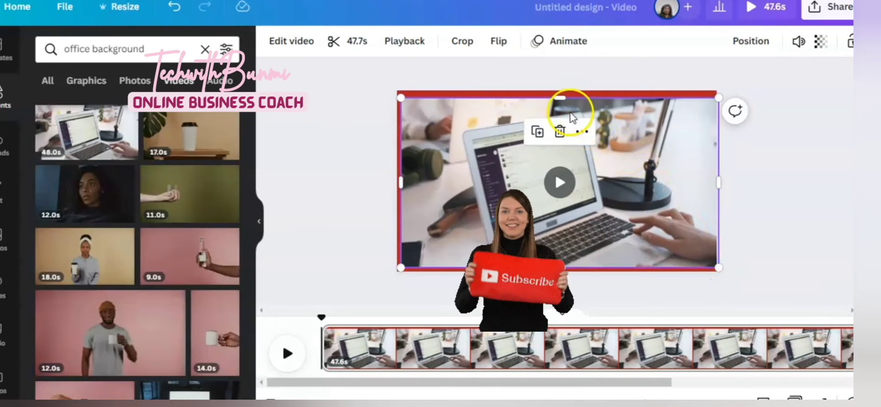
pyautogui.moveTo(561, 98); pyautogui.dragTo(558, 87)
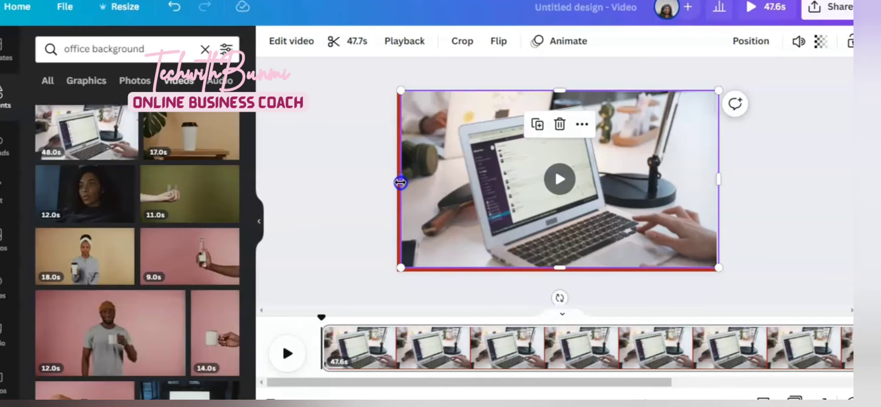
pyautogui.moveTo(401, 182); pyautogui.dragTo(396, 181)
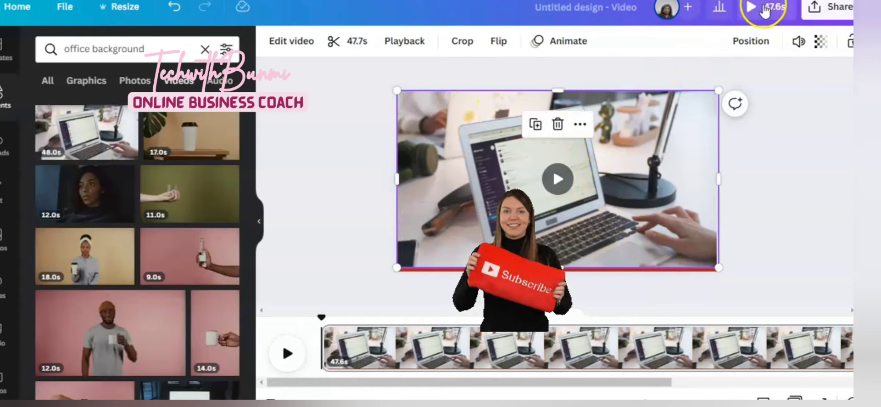
# Send the laptop clip backward so it sits behind the cutout video.
pyautogui.click(752, 40)
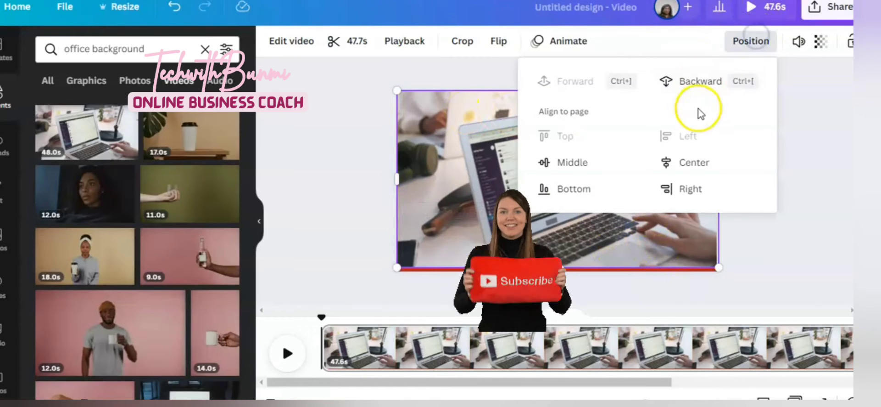
pyautogui.click(696, 82)
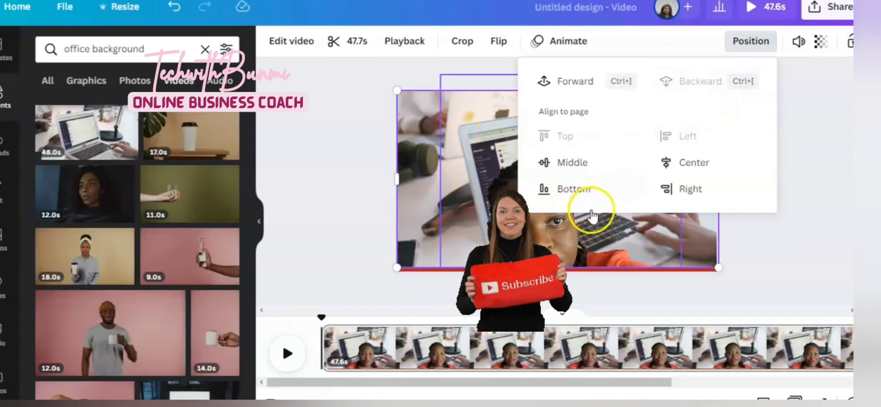
pyautogui.click(285, 179)
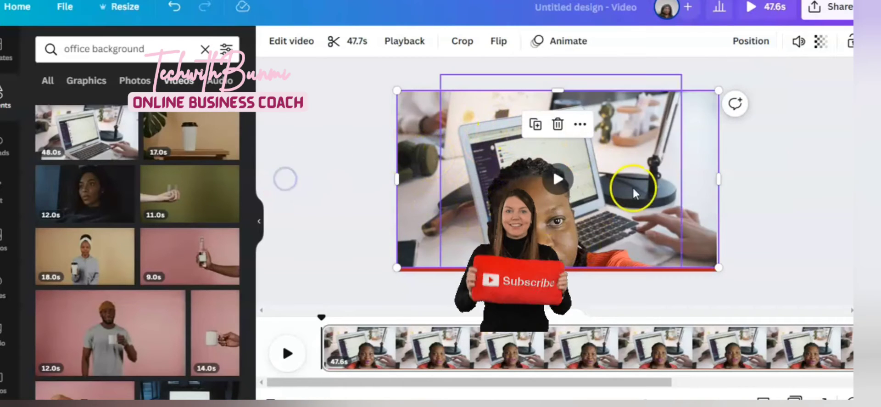
# Move the cutout video to the right side of the laptop clip and preview the playback of both videos.
pyautogui.click(559, 176)
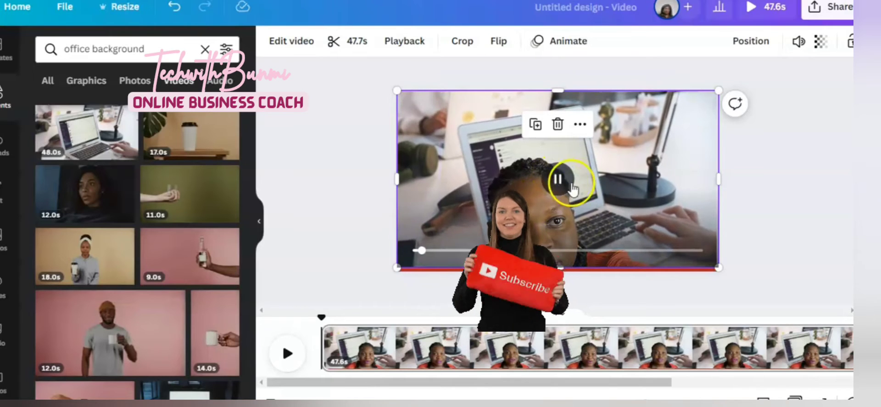
pyautogui.click(551, 206)
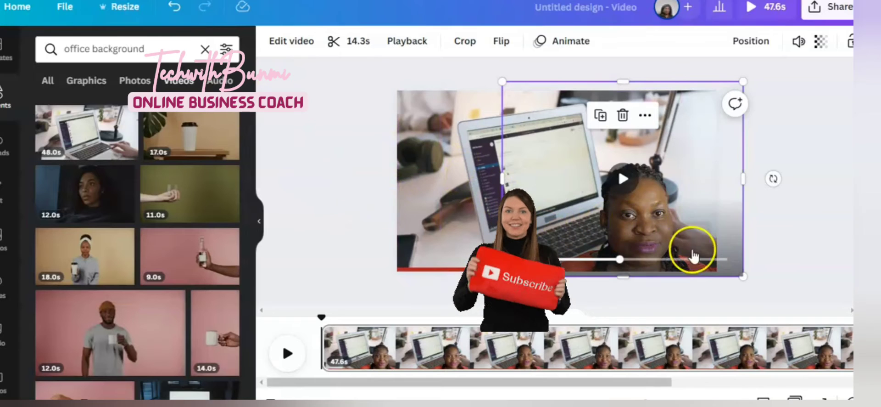
pyautogui.click(624, 179)
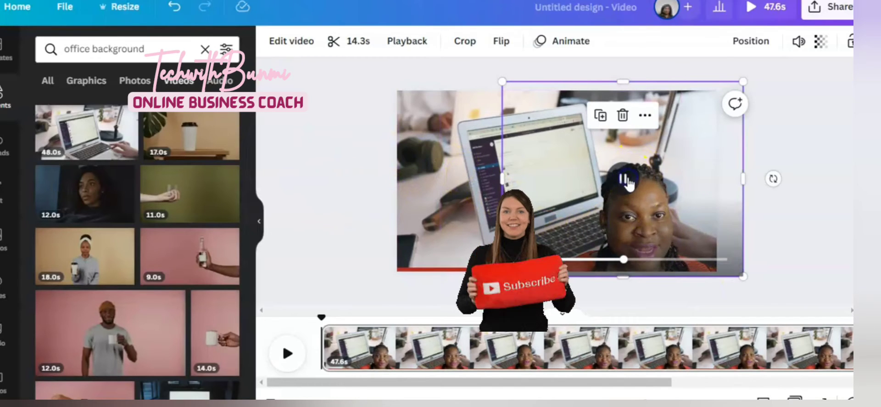
pyautogui.click(459, 203)
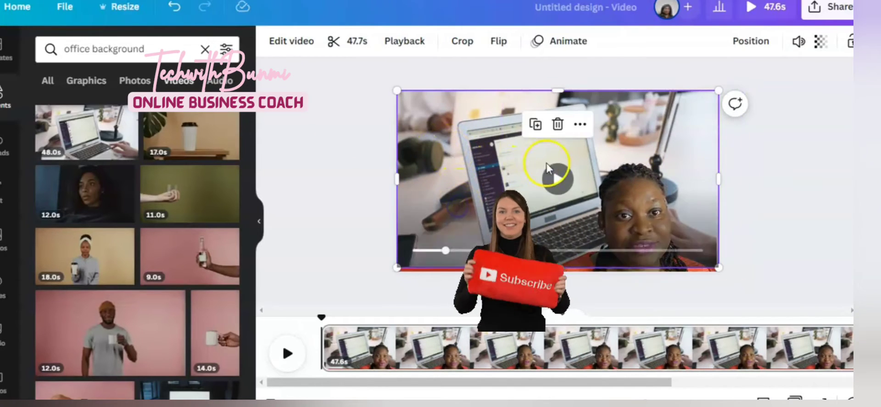
pyautogui.click(558, 182)
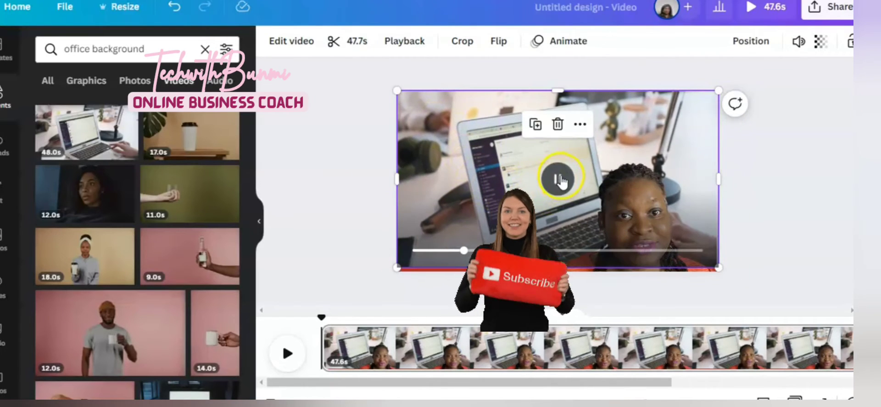
pyautogui.click(561, 182)
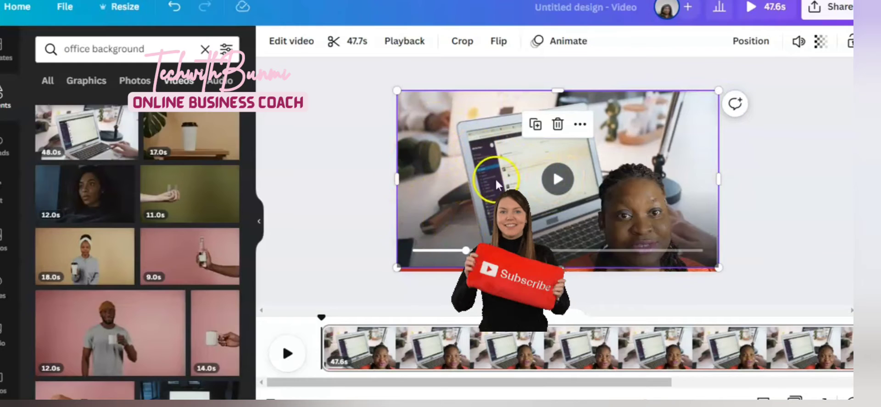
# Undo the last change and reposition the cutout video left of the page centre, over the laptop clip.
pyautogui.click(175, 7)
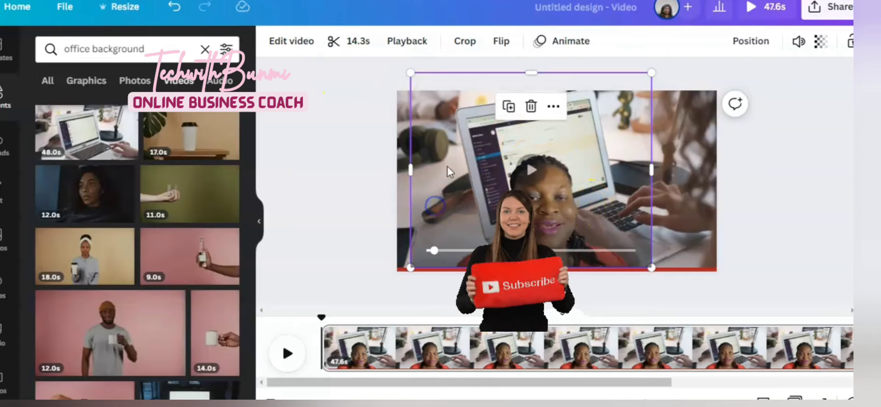
pyautogui.moveTo(436, 133); pyautogui.dragTo(411, 140)
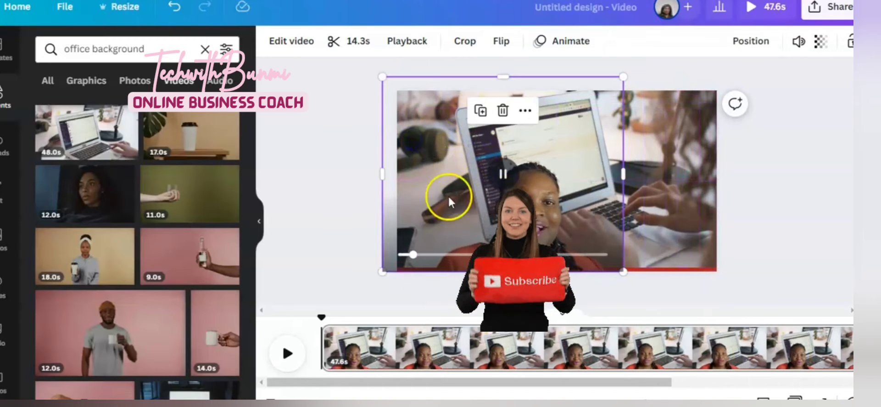
pyautogui.moveTo(449, 200); pyautogui.dragTo(470, 200)
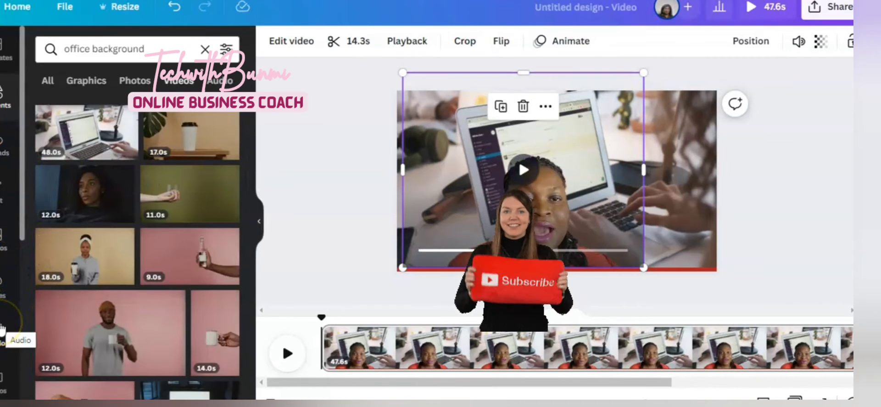
# Add a circular frame, move it over the speaker's face, and send it backward behind the cutout video.
pyautogui.click(41, 294)
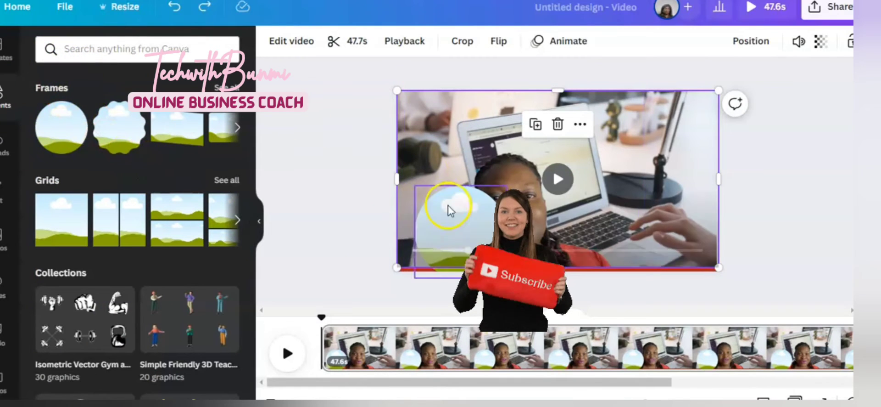
pyautogui.moveTo(491, 226); pyautogui.dragTo(543, 191)
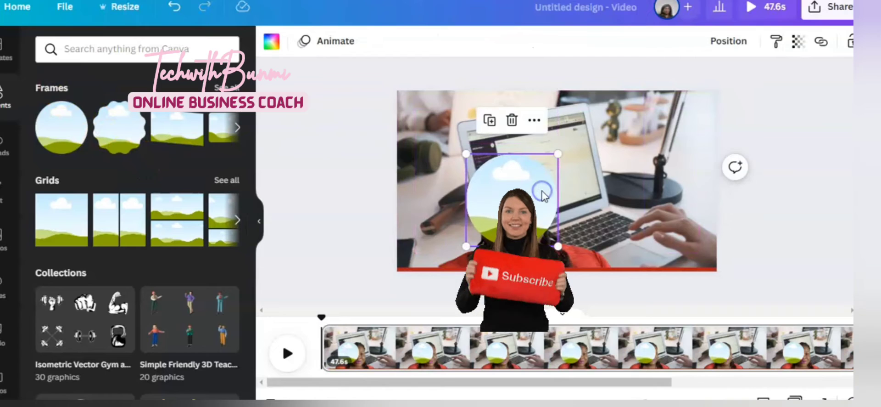
pyautogui.click(734, 46)
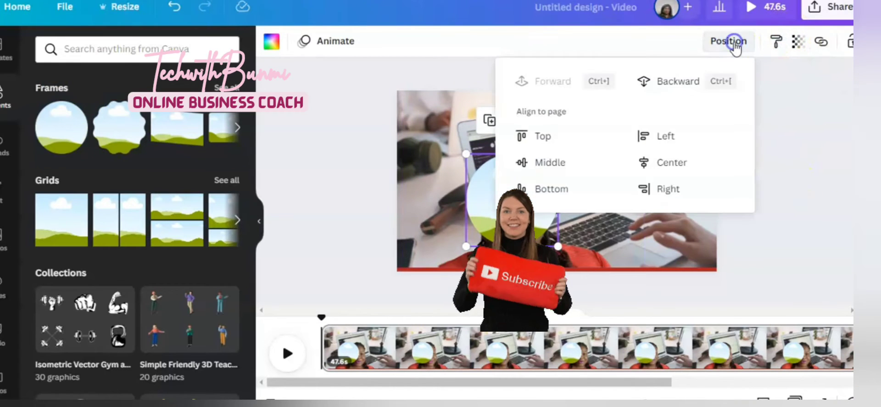
pyautogui.click(682, 92)
# Drop the cutout video into the circular frame, enlarge the frame, and move it slightly right on the page.
pyautogui.click(570, 234)
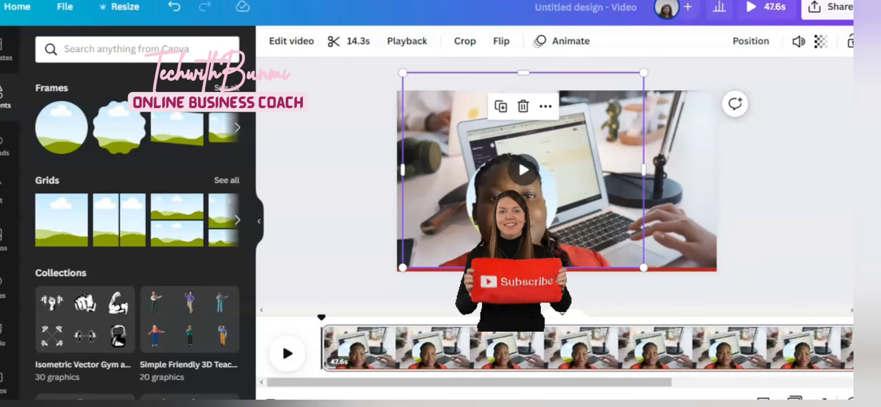
pyautogui.moveTo(523, 170); pyautogui.dragTo(525, 155)
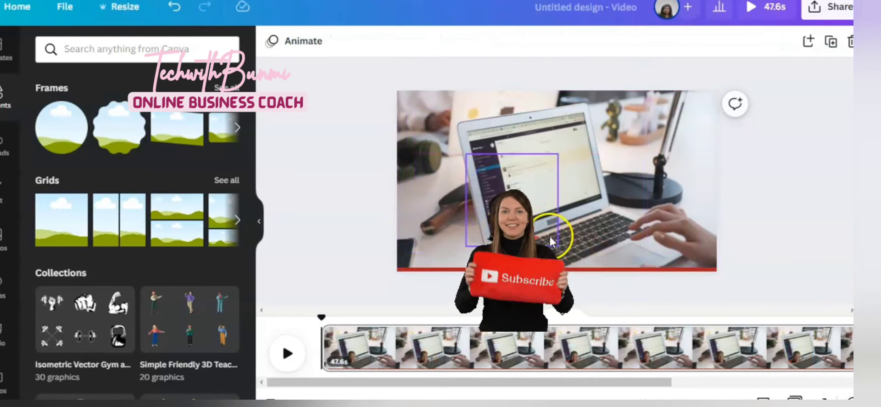
pyautogui.click(538, 228)
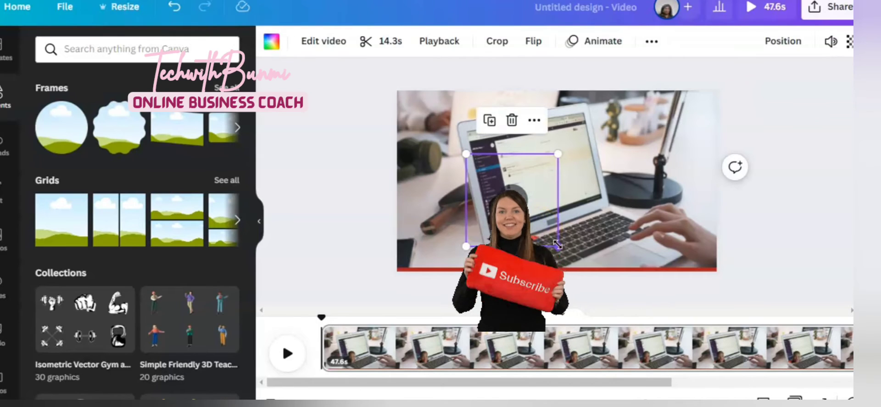
pyautogui.moveTo(557, 243); pyautogui.dragTo(586, 271)
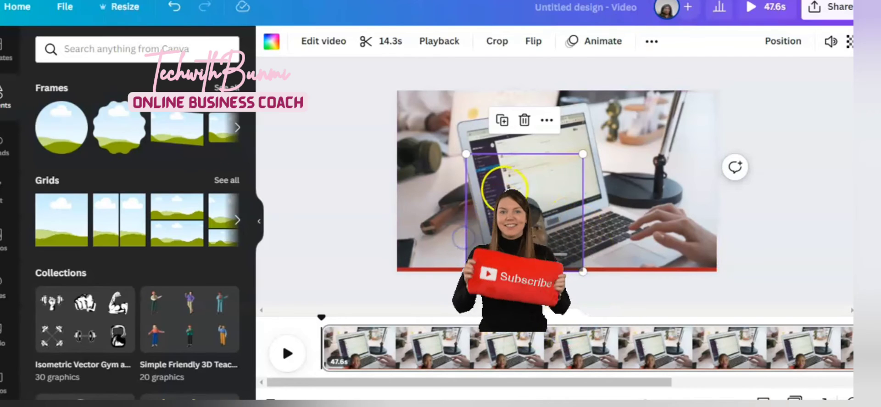
pyautogui.moveTo(511, 179)
pyautogui.mouseDown()
pyautogui.moveTo(437, 195)
pyautogui.moveTo(626, 174)
pyautogui.moveTo(551, 181)
pyautogui.moveTo(572, 185)
pyautogui.moveTo(517, 176)
pyautogui.mouseUp()
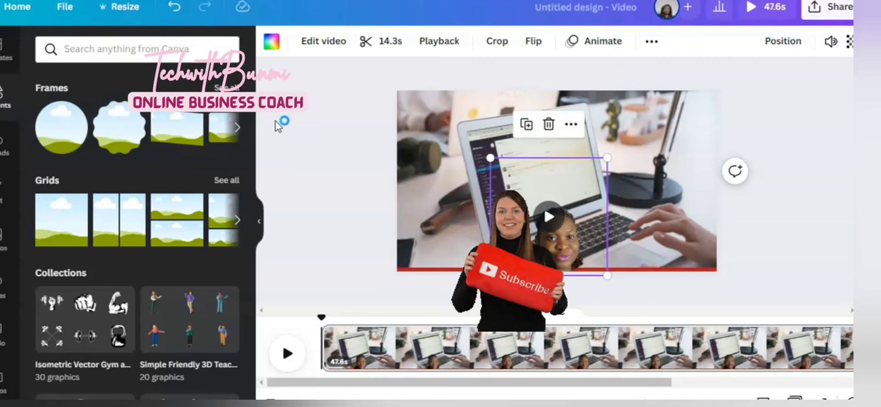
# Clear the page by deleting the laptop clip, the video inside the circular frame, and the empty frame itself.
pyautogui.click(531, 92)
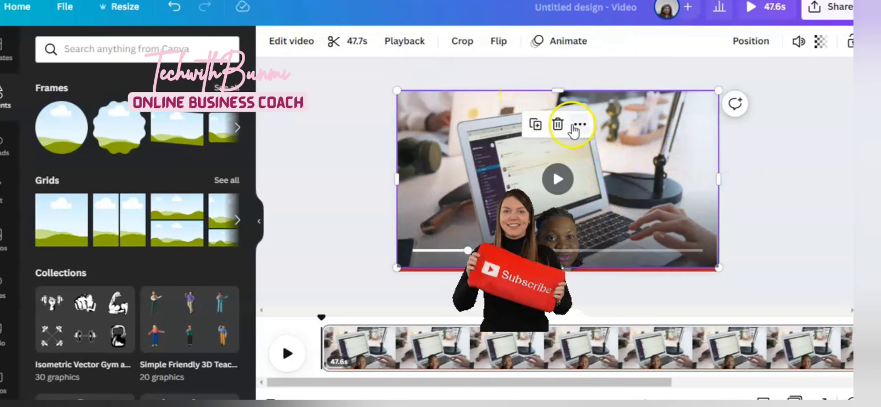
pyautogui.click(559, 123)
pyautogui.click(578, 193)
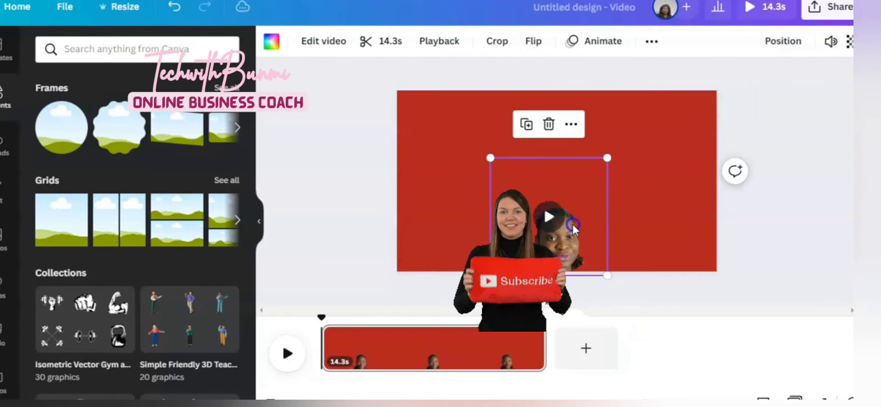
pyautogui.click(549, 123)
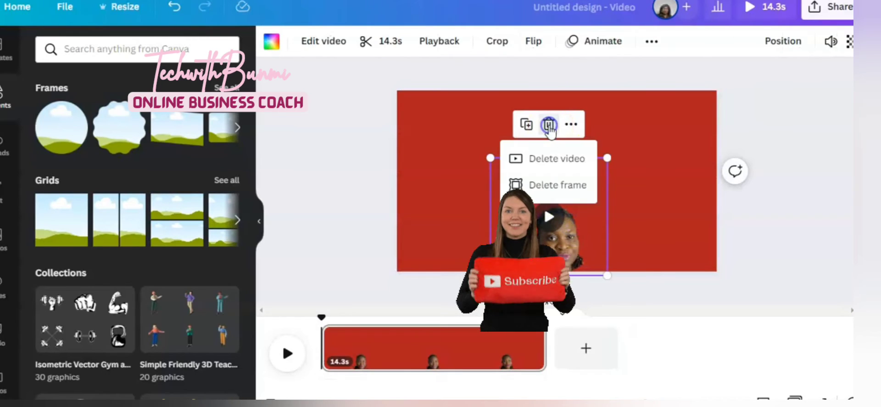
pyautogui.click(553, 158)
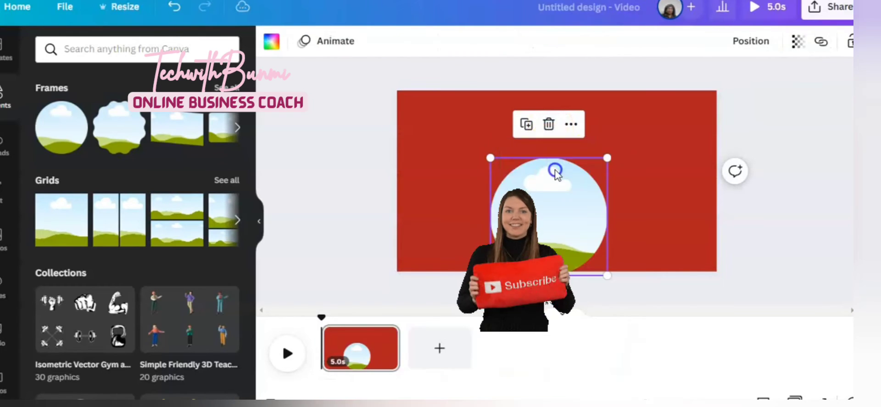
pyautogui.click(548, 124)
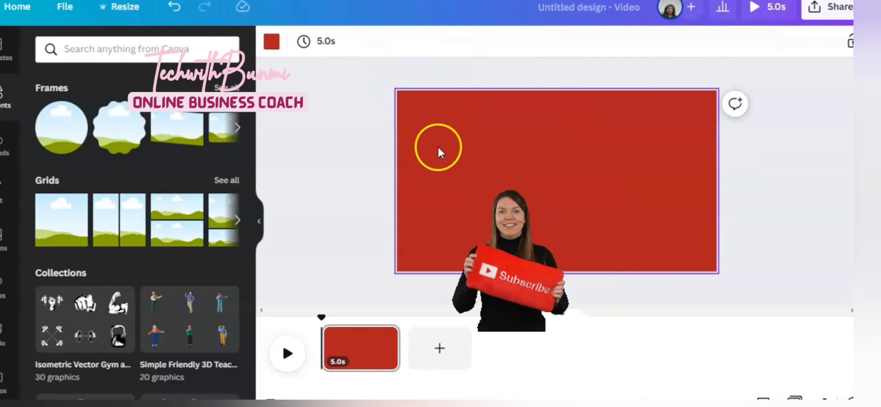
pyautogui.click(393, 143)
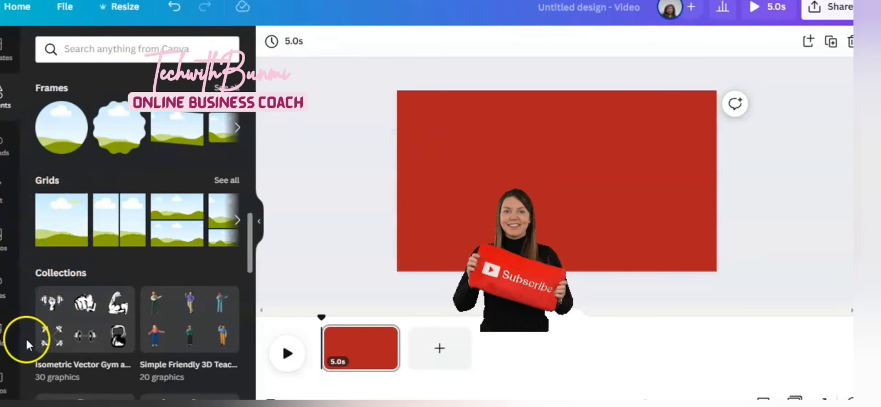
# Search the video library for "dancing".
pyautogui.scroll(-3, 25, 337)
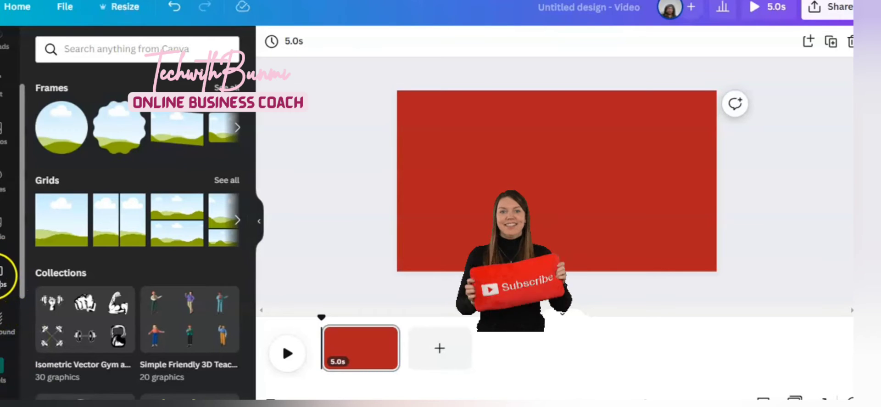
pyautogui.click(3, 274)
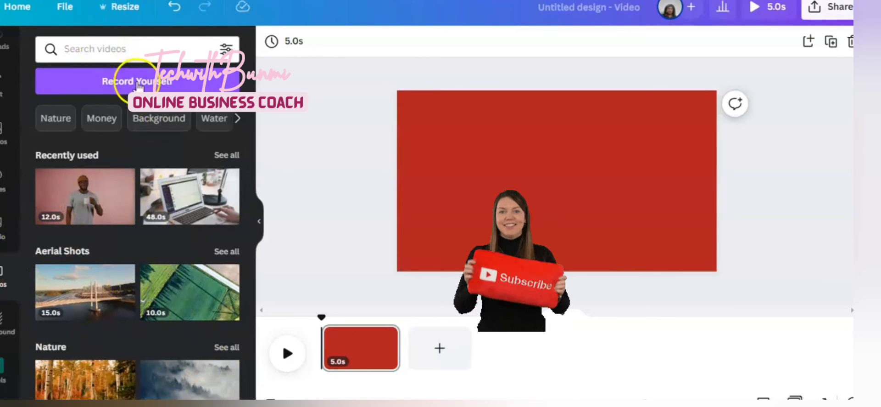
pyautogui.click(123, 55)
pyautogui.write('dan')
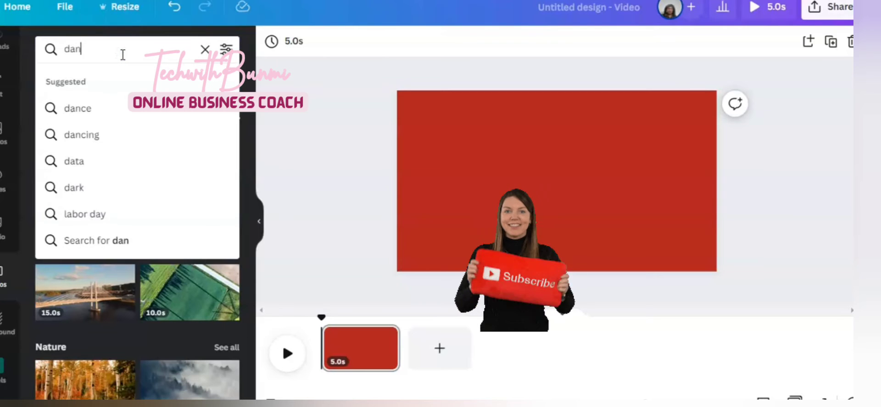
pyautogui.write('cing')
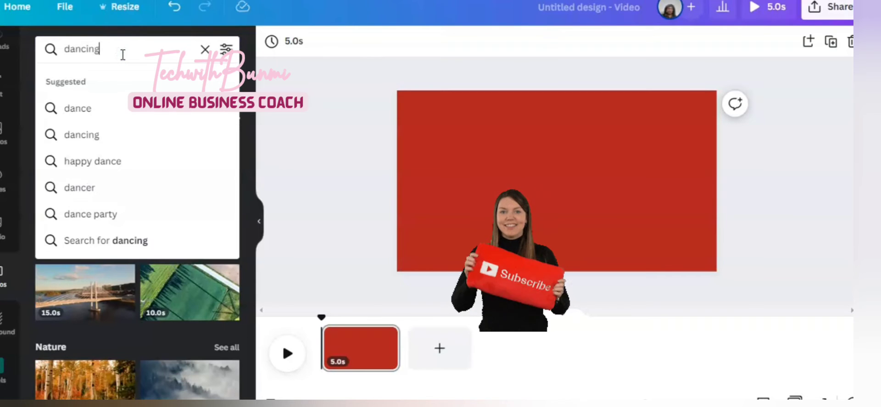
pyautogui.press('Return')
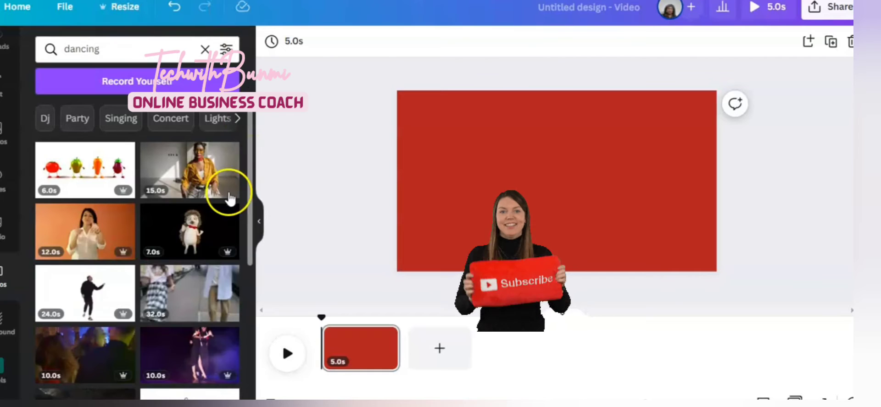
# Add the 32-second clip of two people dancing in the street and apply Background Remover to it.
pyautogui.click(210, 306)
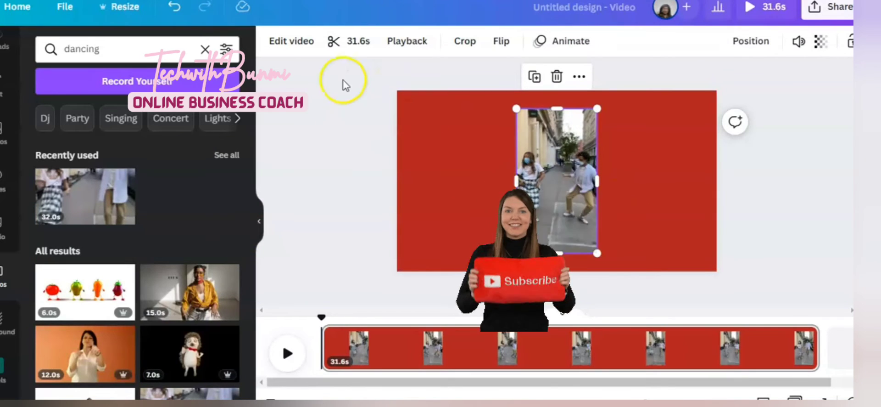
pyautogui.click(290, 43)
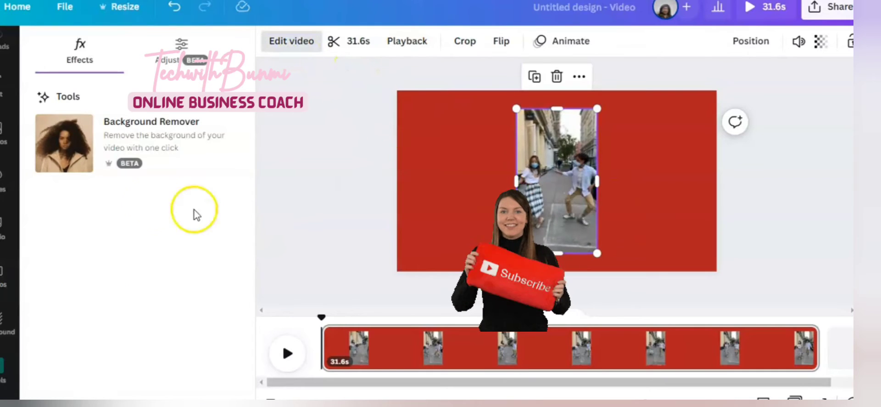
pyautogui.click(148, 140)
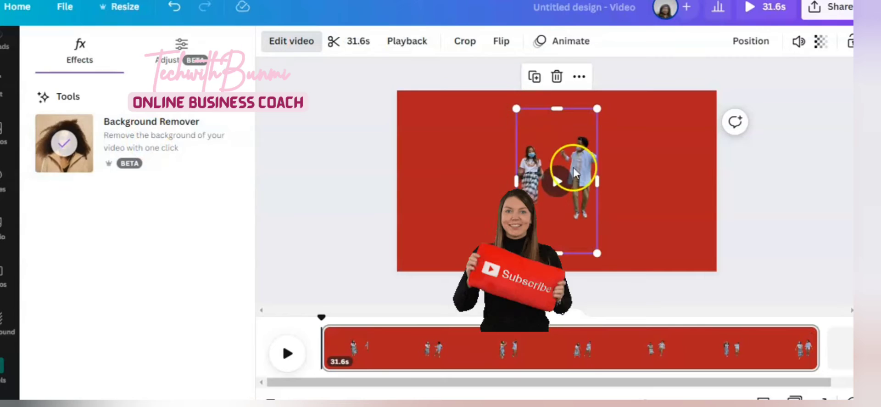
# Play the street-dancing cutout and inspect the edges around both dancers up close and at full-page view.
pyautogui.click(551, 193)
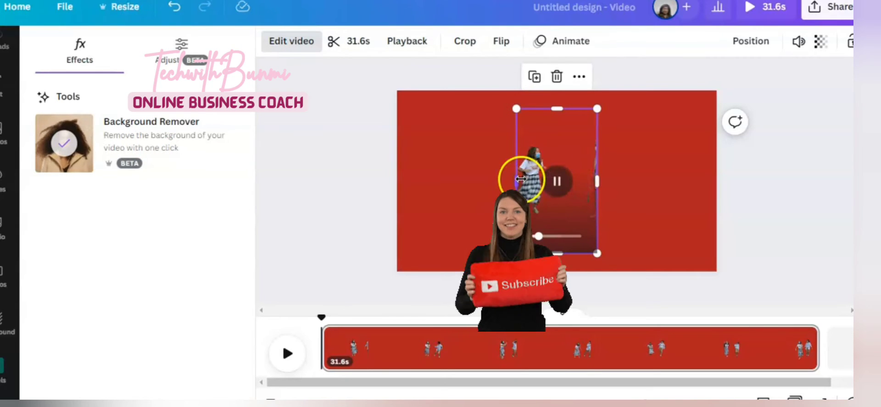
pyautogui.scroll(5, 520, 178)
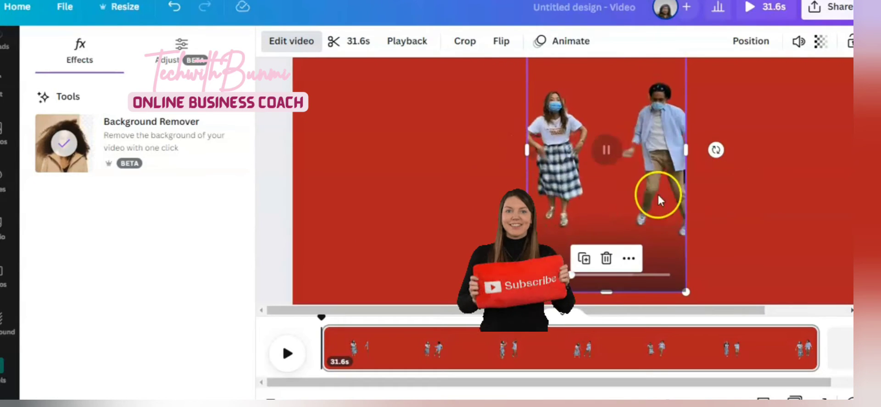
pyautogui.click(607, 150)
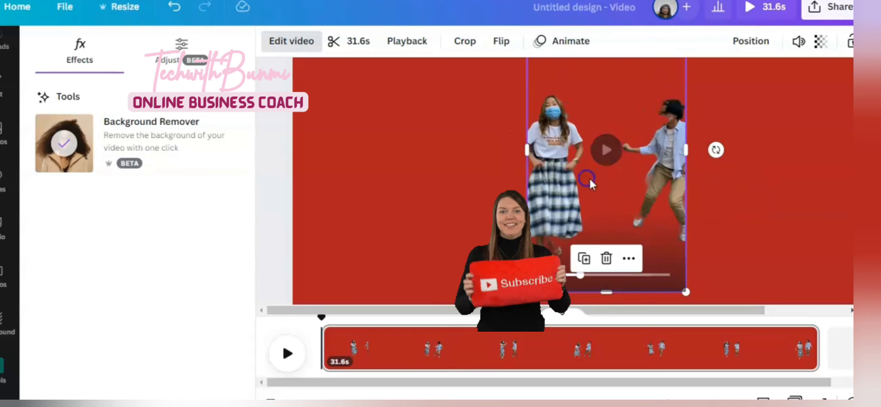
pyautogui.click(607, 150)
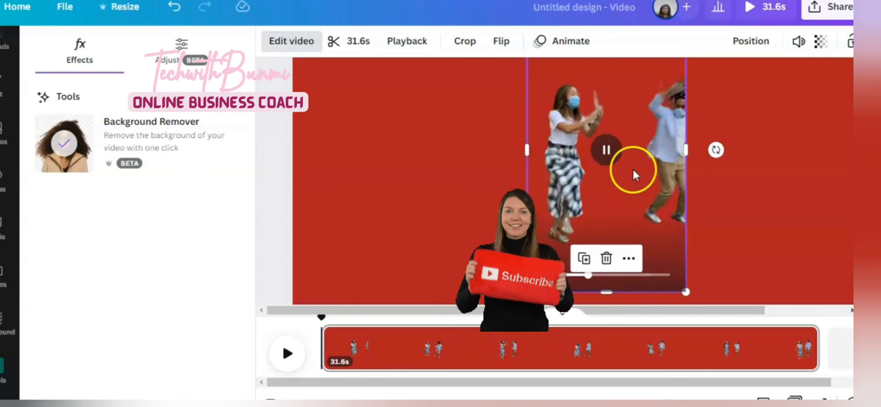
pyautogui.scroll(-3, 659, 199)
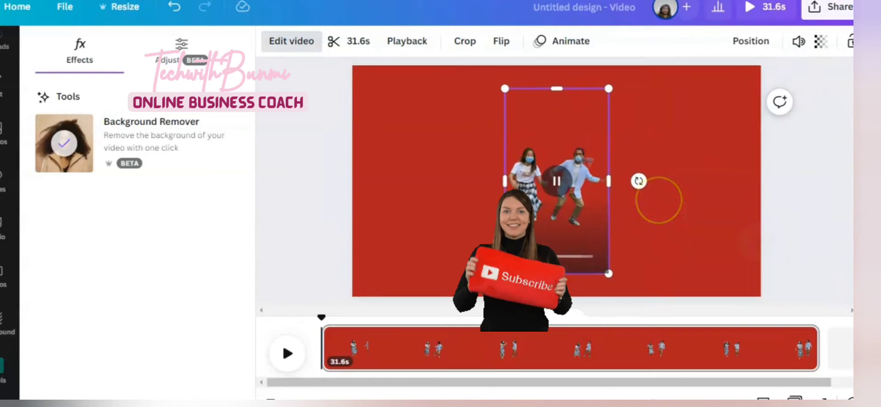
pyautogui.scroll(-1, 659, 200)
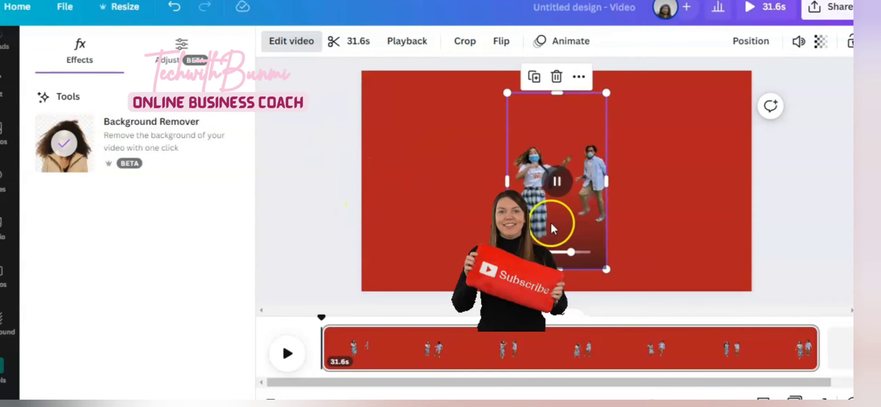
pyautogui.click(557, 181)
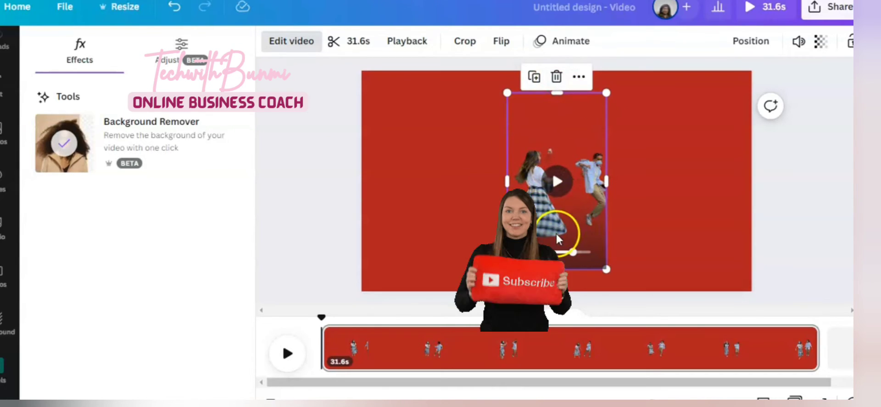
# Replace the street-dancing clip with the 10-second clip of a couple dancing on a dark purple stage.
pyautogui.click(559, 83)
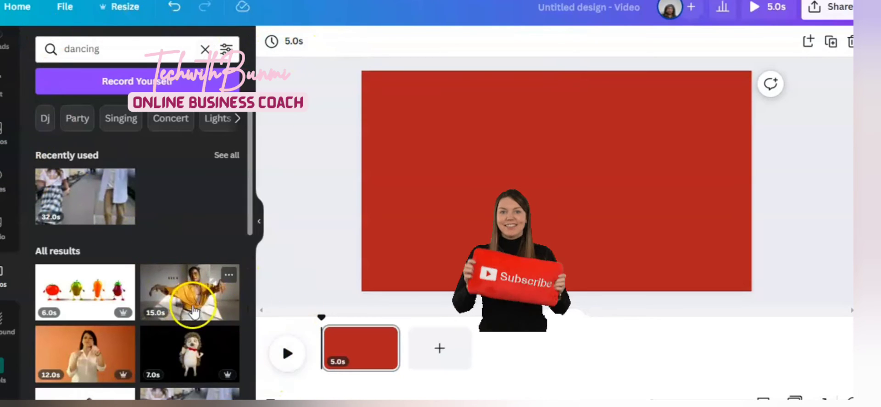
pyautogui.scroll(-4, 234, 273)
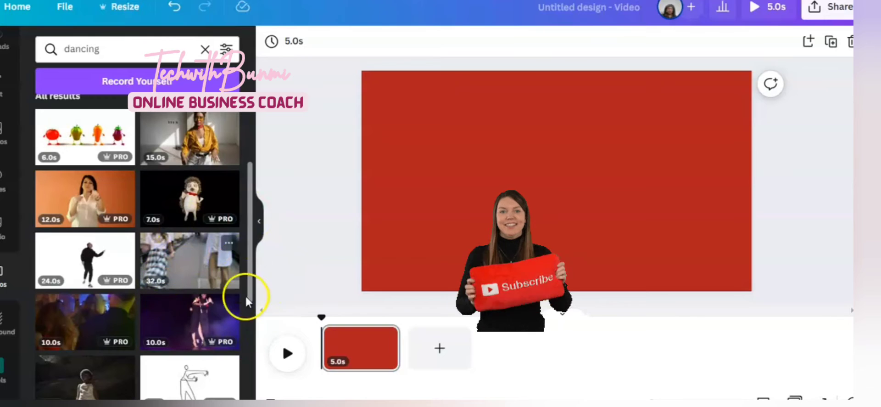
pyautogui.click(196, 327)
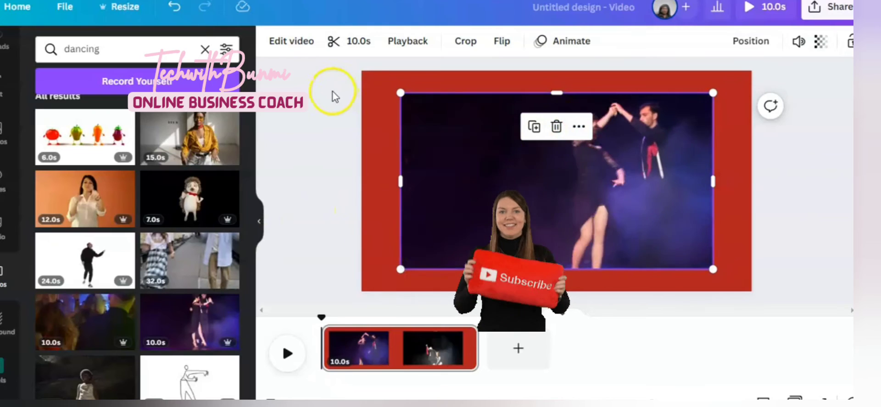
# Remove the background from the couple's dance clip with Background Remover and play it to check the cutout.
pyautogui.click(291, 42)
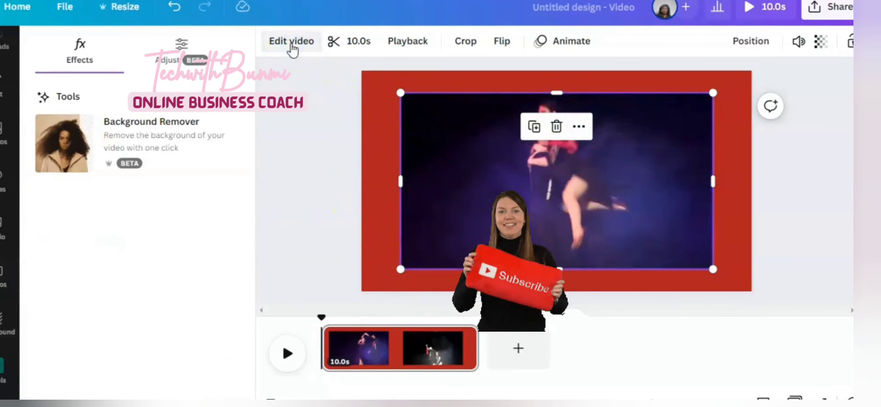
pyautogui.click(142, 131)
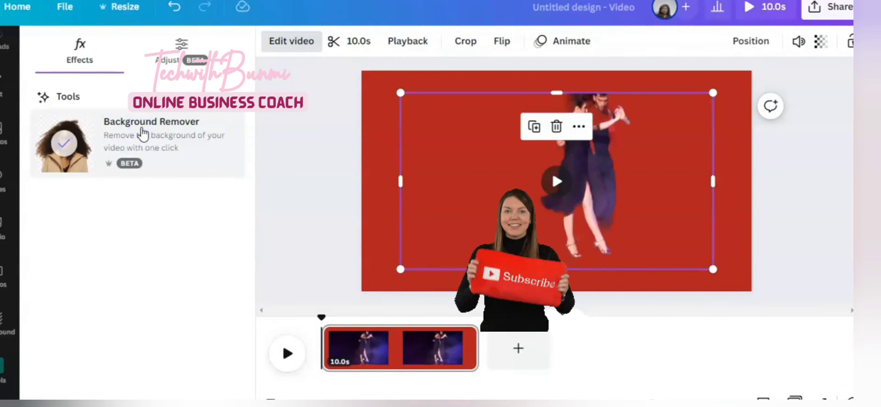
pyautogui.click(577, 236)
pyautogui.click(561, 196)
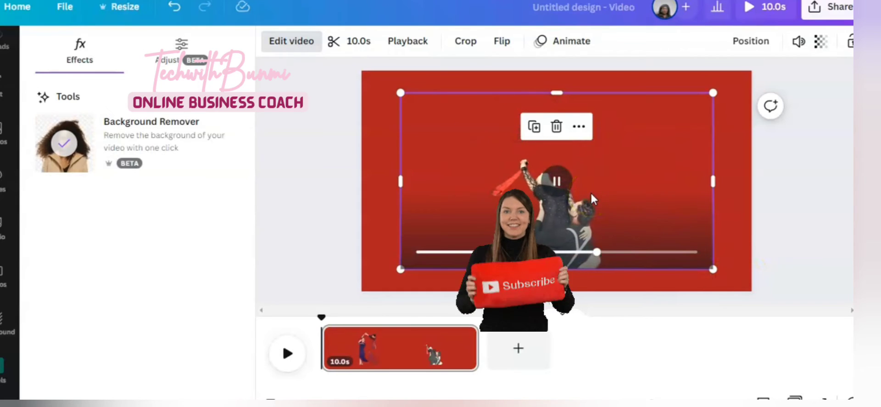
pyautogui.scroll(3, 590, 191)
pyautogui.scroll(-3, 570, 188)
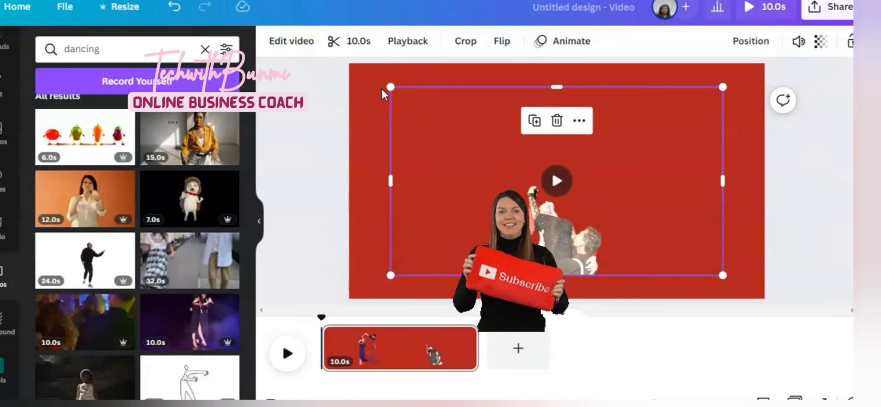
# Try gold and pale pink as the page background colour, and settle on the bright red from the brand colours.
pyautogui.click(363, 88)
pyautogui.click(271, 41)
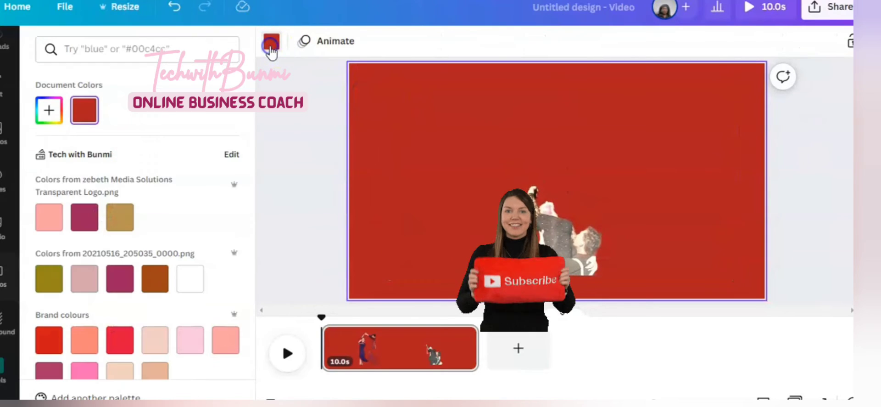
pyautogui.click(120, 227)
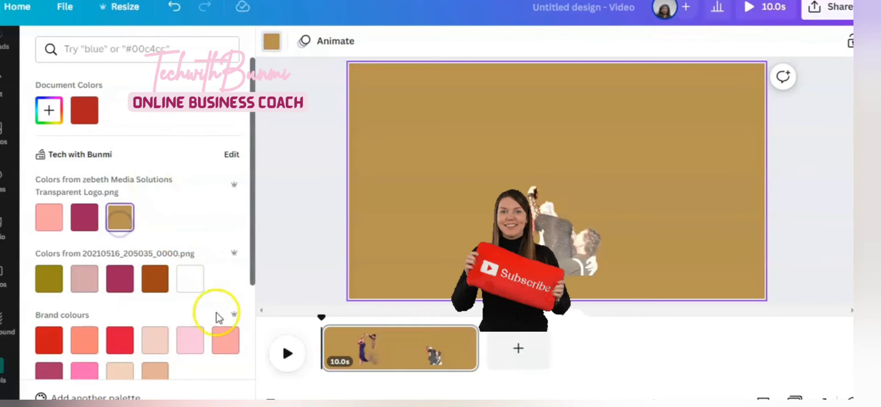
pyautogui.click(194, 342)
pyautogui.click(119, 340)
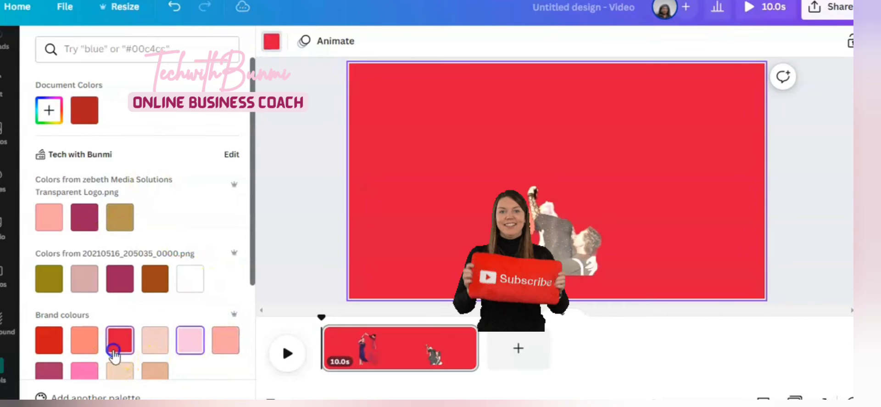
# Move the couple's cutout video up and slightly left, extend its lower edge downward, and play it against the bright red background.
pyautogui.click(559, 241)
pyautogui.moveTo(559, 240); pyautogui.dragTo(527, 172)
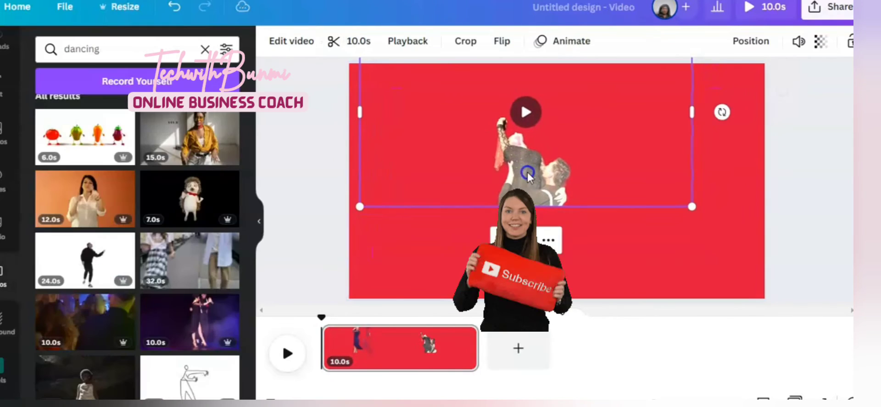
pyautogui.moveTo(531, 206); pyautogui.dragTo(531, 246)
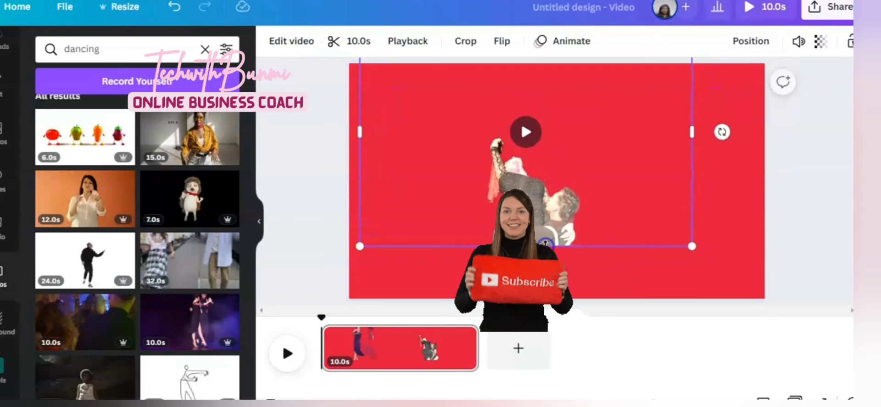
pyautogui.click(524, 133)
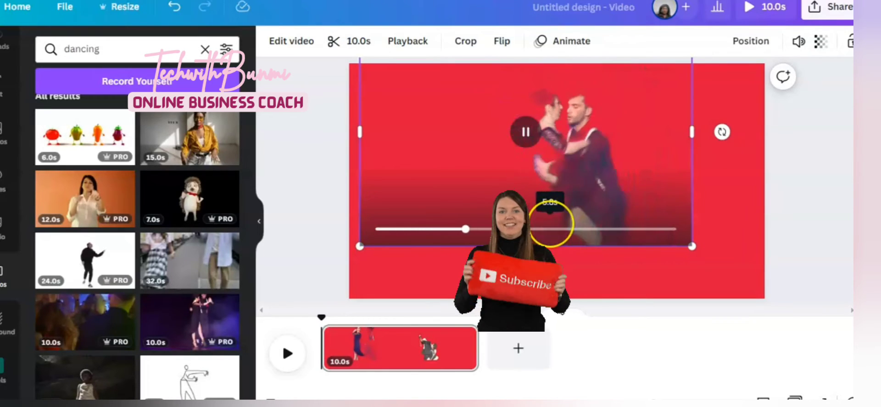
pyautogui.hotkey('ctrl', '+')
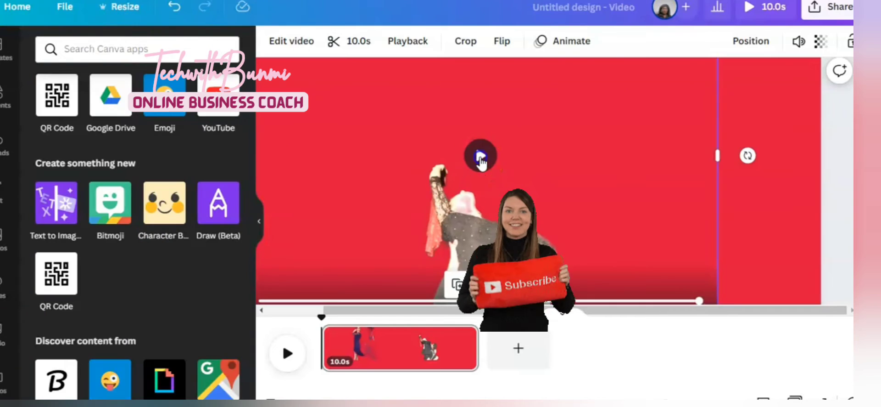
# Play the couple's cutout video briefly against the bright red background, and delete it from the page.
pyautogui.click(480, 155)
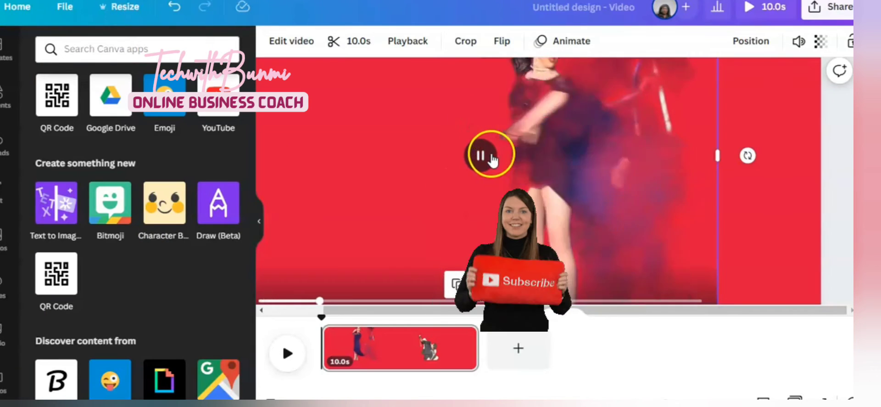
pyautogui.click(490, 156)
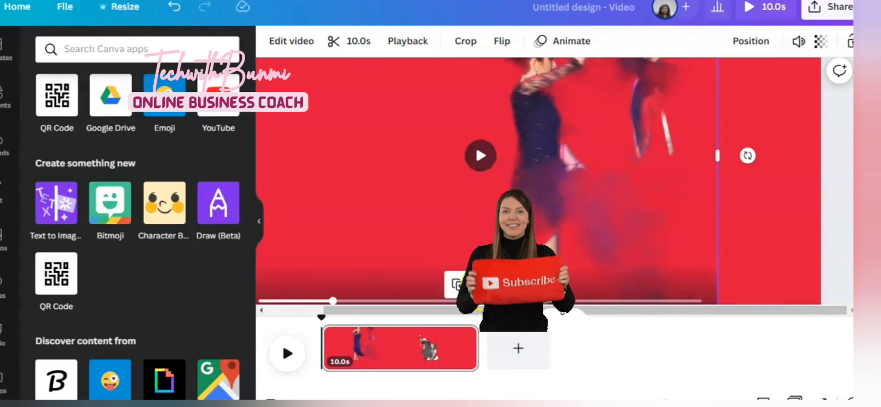
pyautogui.press('Delete')
pyautogui.click(389, 234)
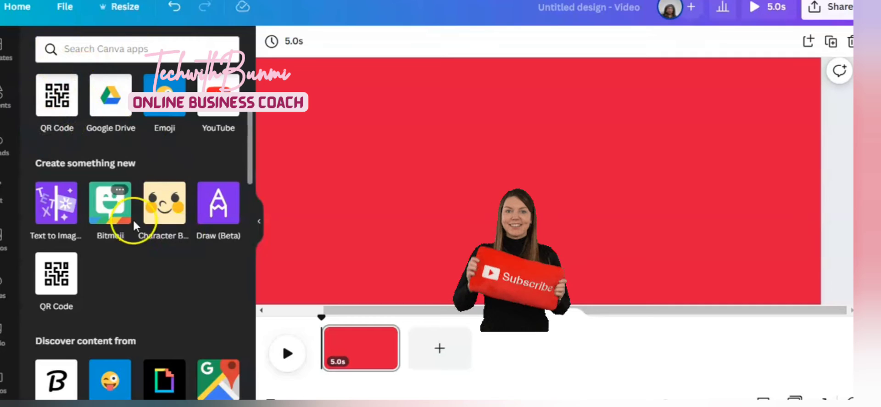
# Find the GIPHY app among the content sources in the apps list and open it.
pyautogui.scroll(-1, 12, 230)
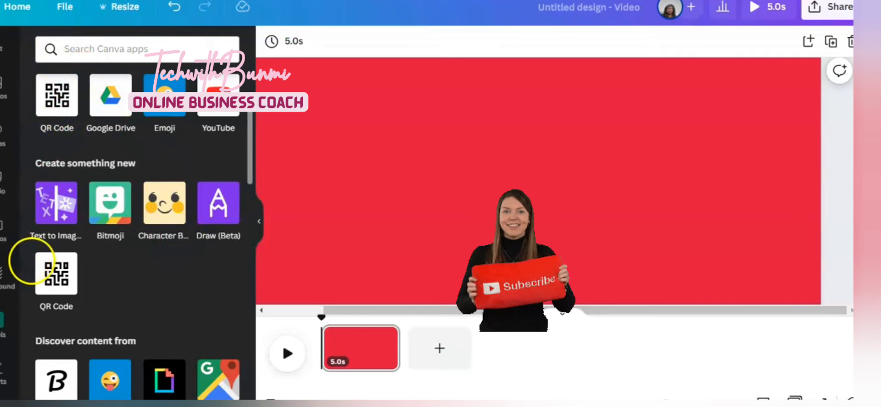
pyautogui.press('super+w')
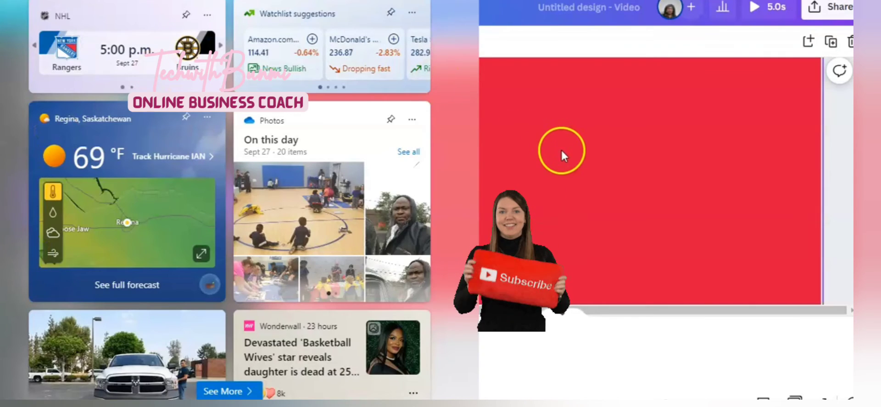
pyautogui.click(561, 148)
pyautogui.scroll(-2, 14, 299)
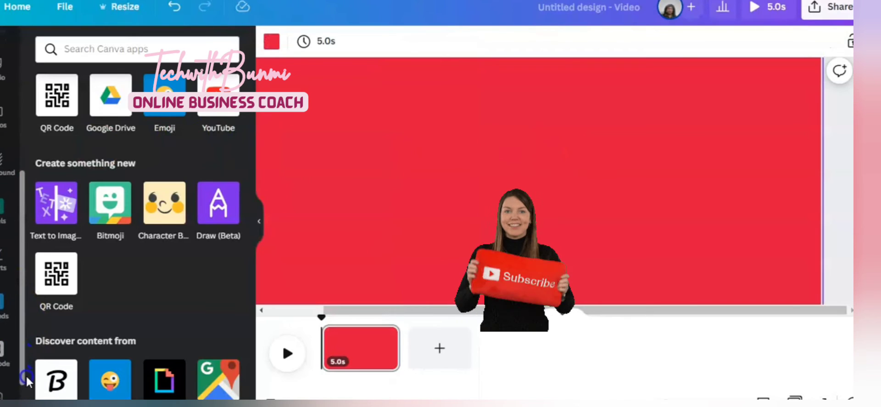
pyautogui.scroll(-2, 17, 395)
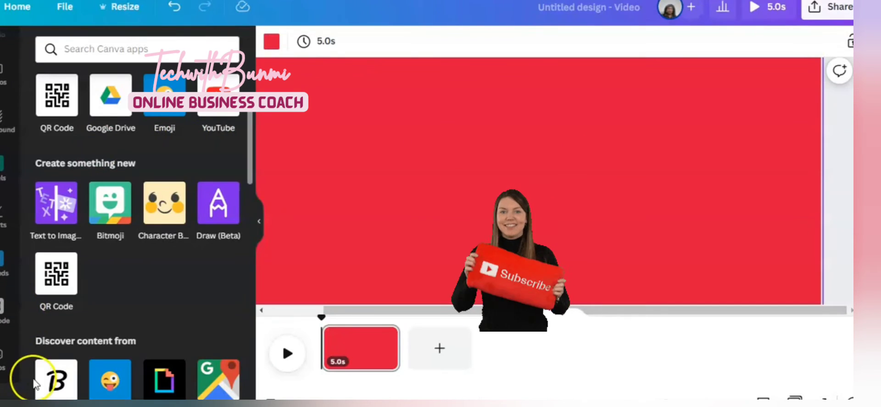
pyautogui.scroll(-1, 10, 388)
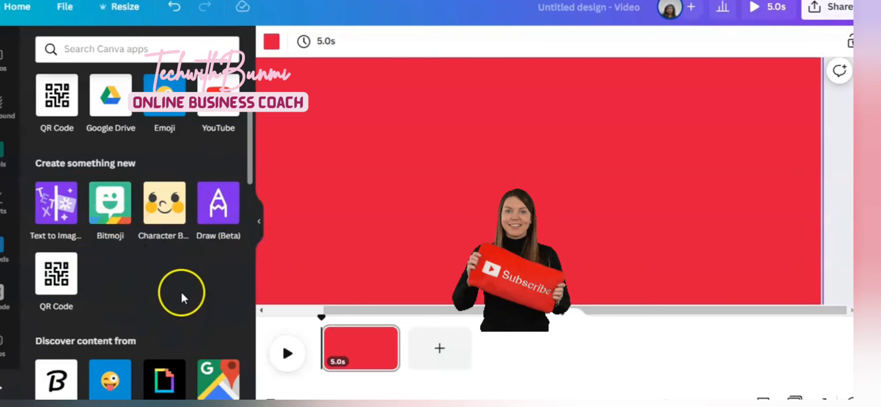
pyautogui.scroll(-2, 203, 336)
pyautogui.scroll(-1, 202, 335)
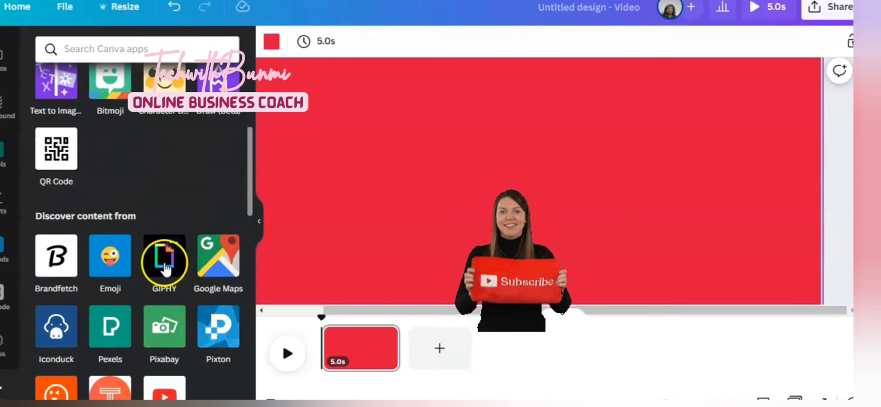
pyautogui.click(167, 265)
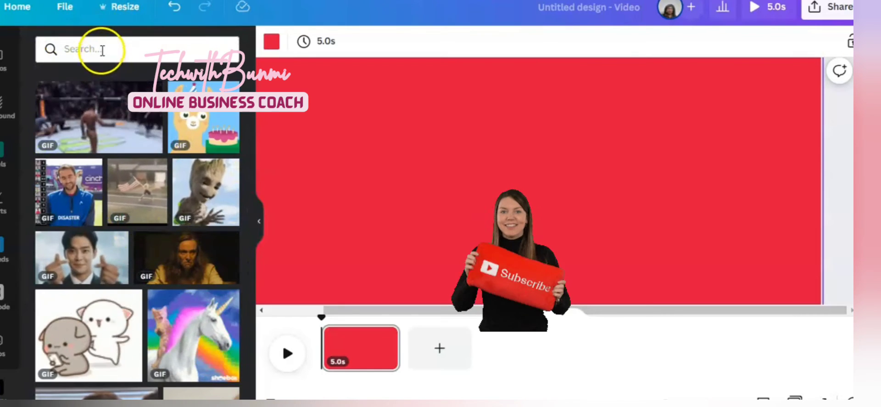
# Search GIPHY for "happy", add the GIF of the suited man in an office, and move it up slightly on the page.
pyautogui.click(102, 50)
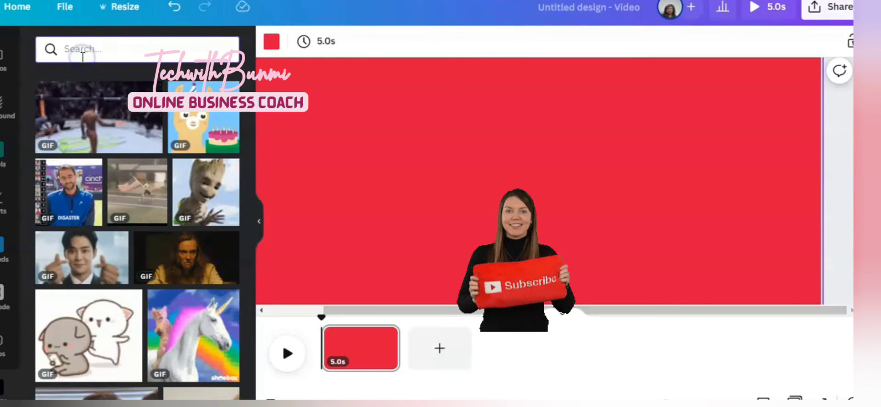
pyautogui.write('happ')
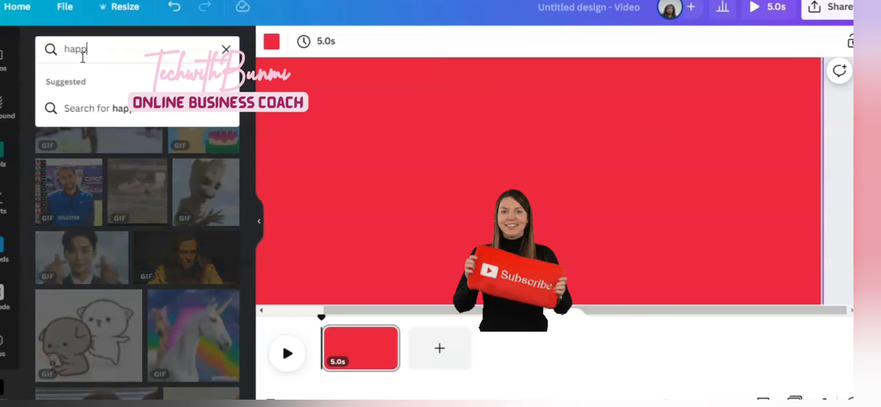
pyautogui.write('y')
pyautogui.press('Return')
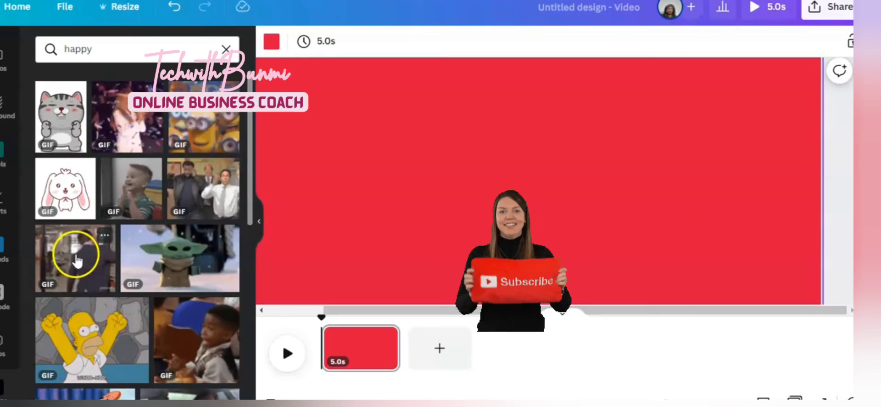
pyautogui.click(78, 259)
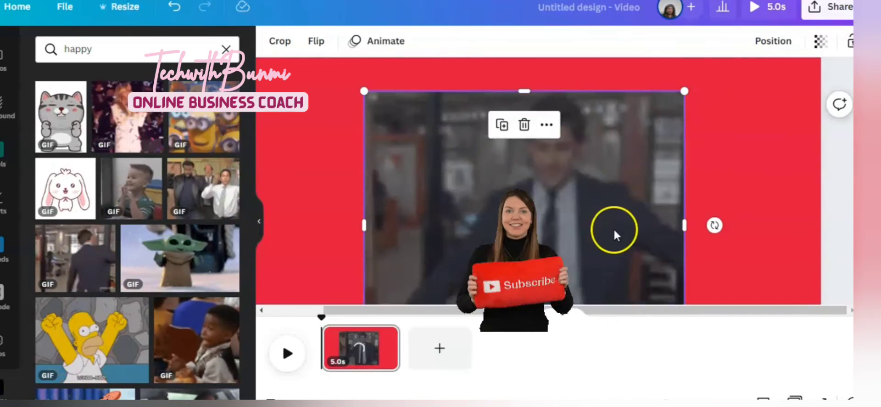
pyautogui.moveTo(608, 236); pyautogui.dragTo(604, 207)
# Try the dark rose brand colour as the page background, and settle on light purple from the default colours.
pyautogui.click(305, 187)
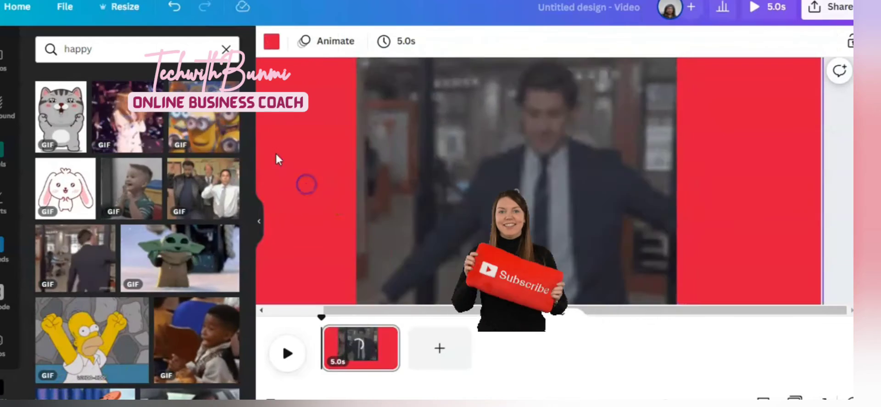
pyautogui.click(271, 41)
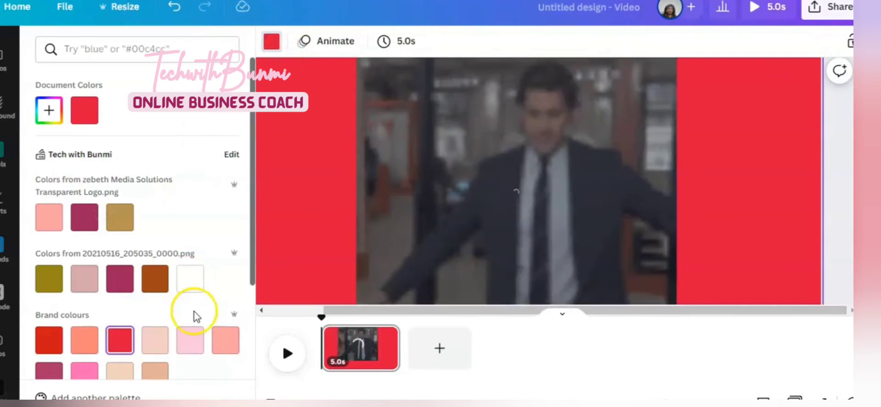
pyautogui.scroll(-3, 236, 392)
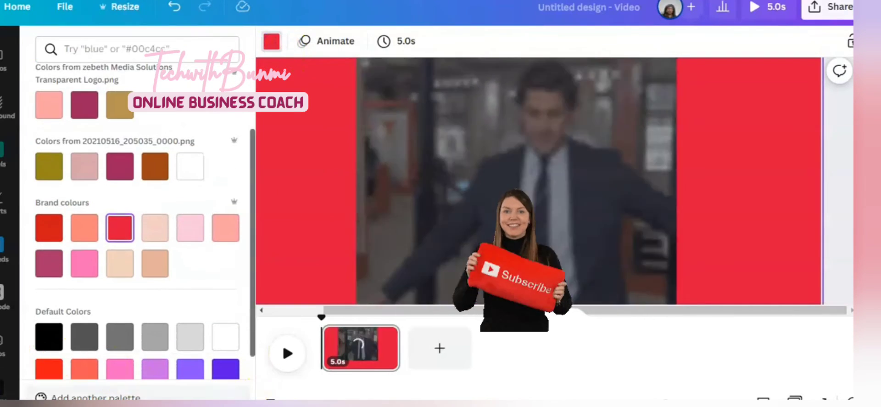
pyautogui.click(51, 265)
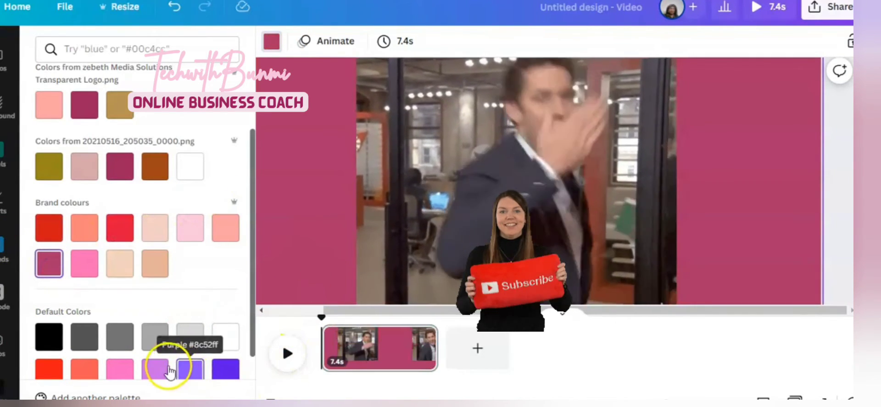
pyautogui.click(156, 369)
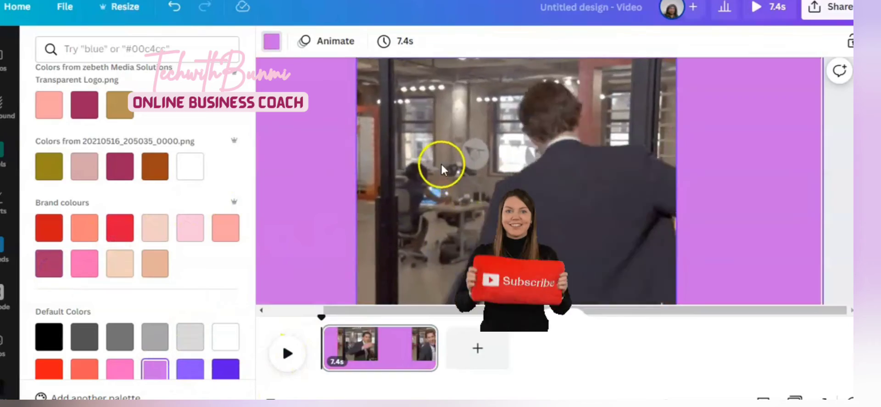
# Widen the office GIF on both sides so that only narrow strips of the purple background remain beside it.
pyautogui.click(472, 183)
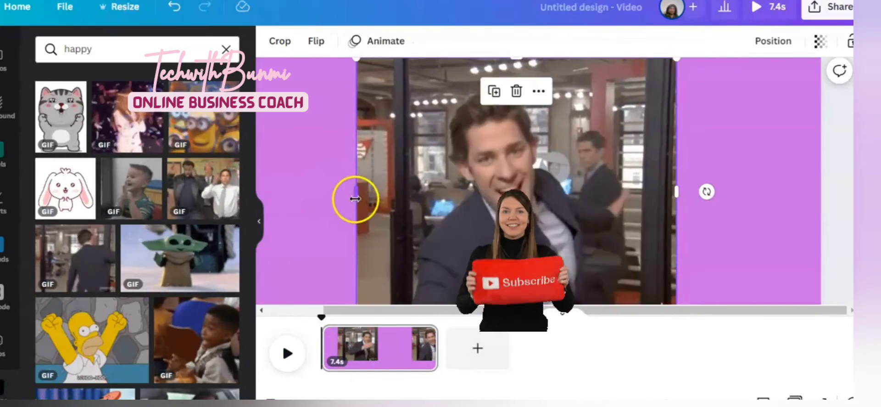
pyautogui.moveTo(356, 193); pyautogui.dragTo(287, 193)
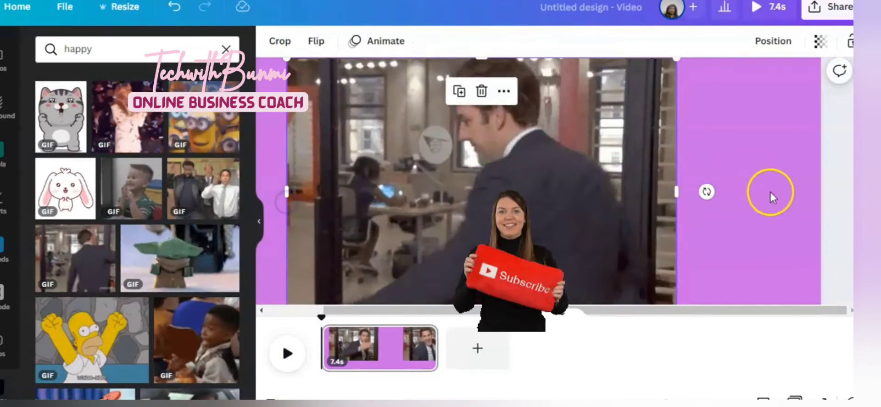
pyautogui.moveTo(674, 189); pyautogui.dragTo(776, 192)
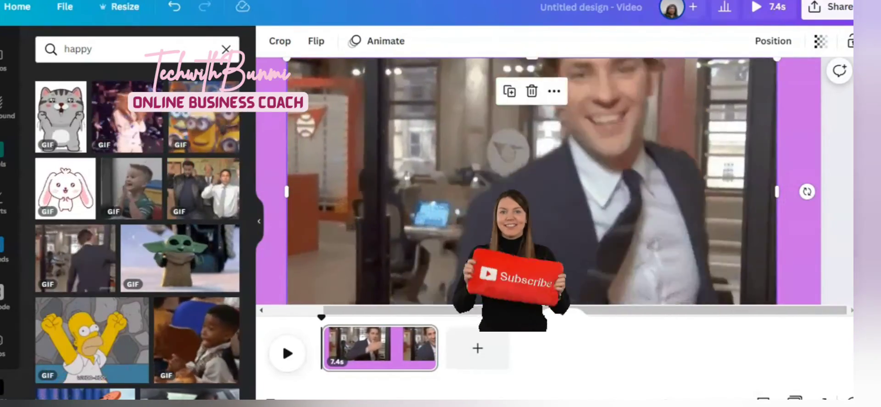
pyautogui.scroll(-2, 848, 118)
pyautogui.scroll(2, 849, 118)
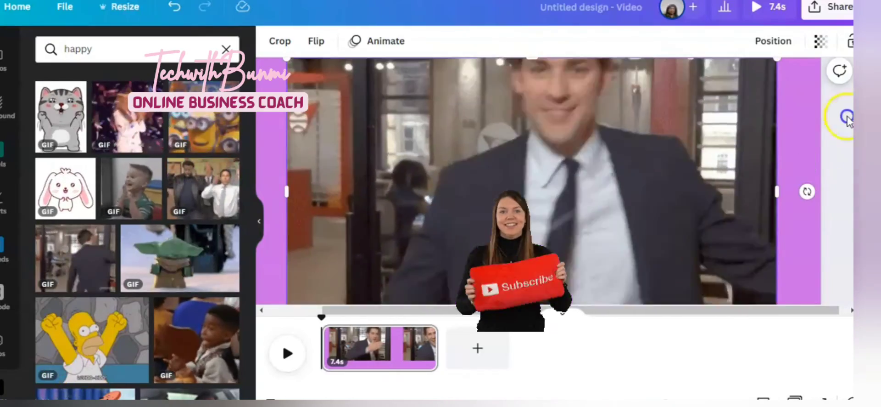
pyautogui.scroll(-2, 848, 118)
pyautogui.click(551, 137)
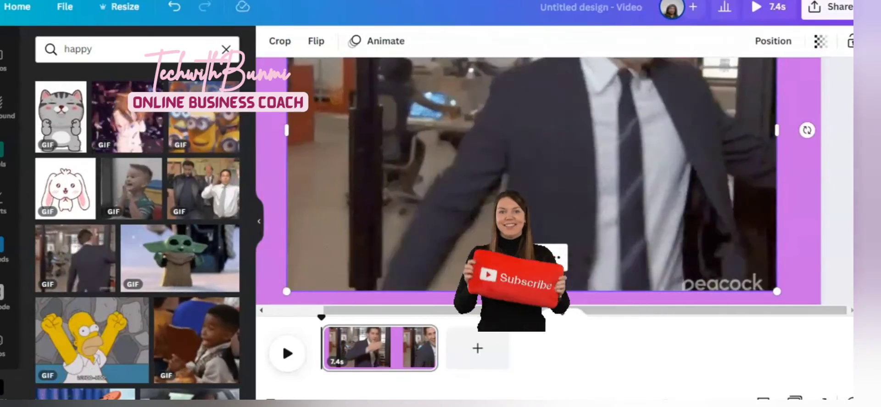
pyautogui.scroll(2, 551, 183)
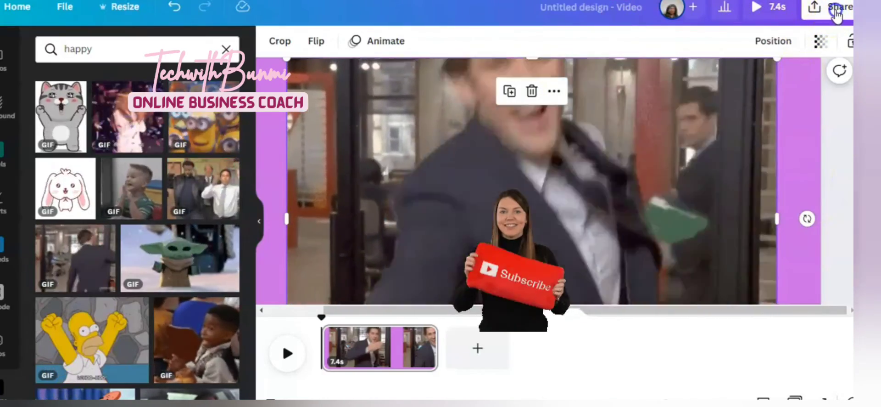
# Download the design with the office GIF as an MP4 Video.
pyautogui.click(836, 14)
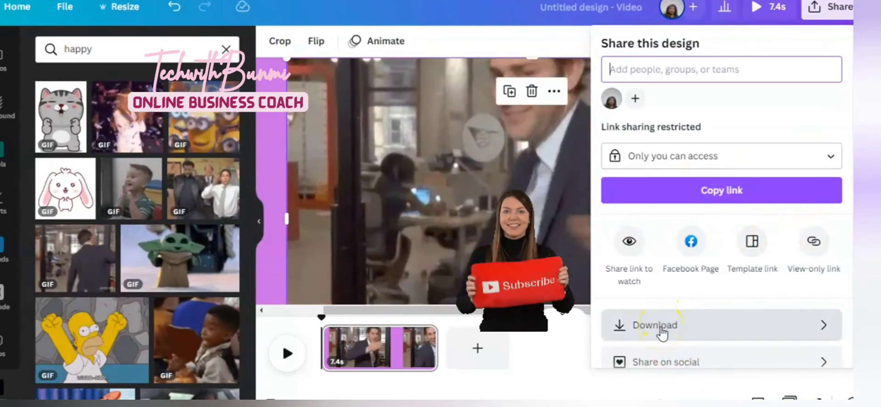
pyautogui.click(661, 330)
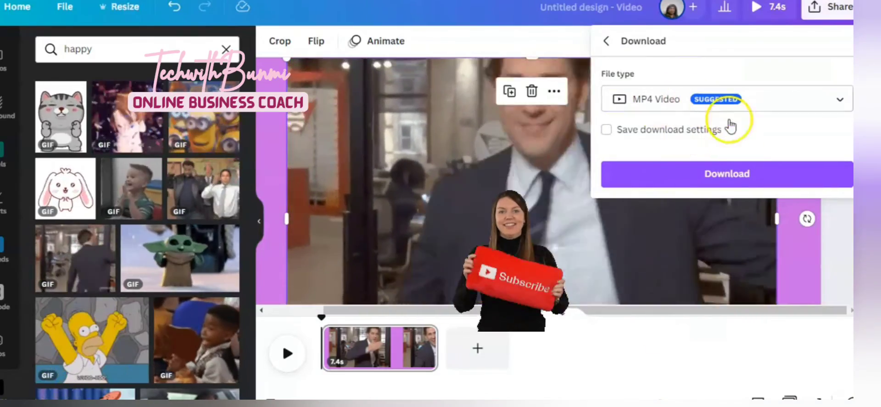
pyautogui.click(725, 176)
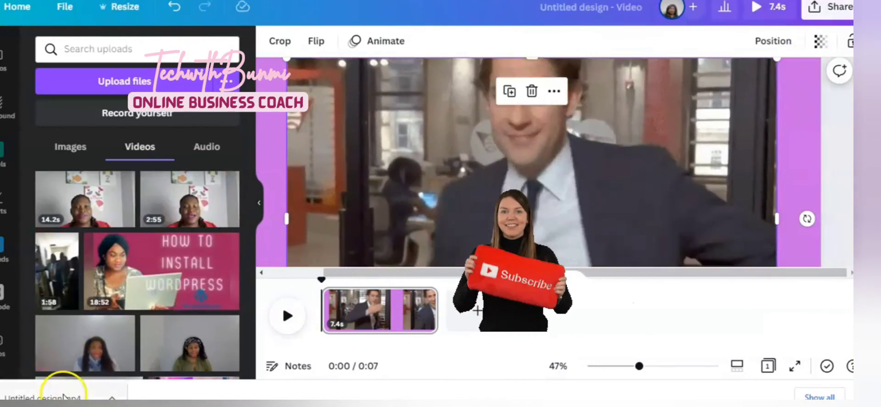
# Upload the downloaded Untitled design.mp4, put it on the page in place of the GIF, and move it up slightly.
pyautogui.click(65, 395)
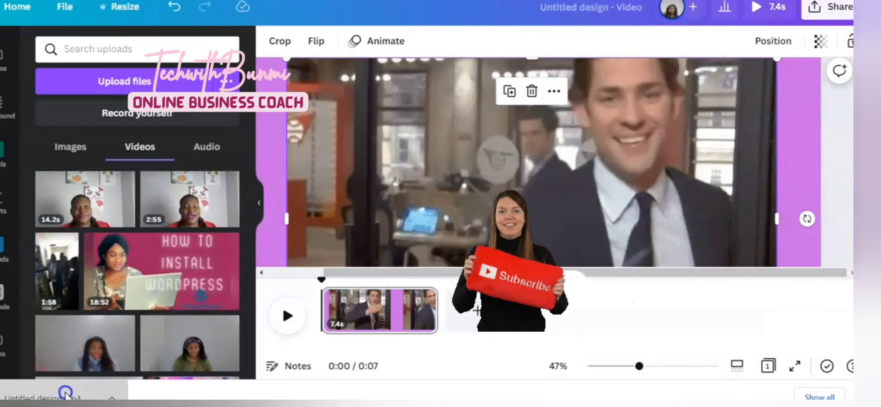
pyautogui.moveTo(65, 393); pyautogui.dragTo(129, 206)
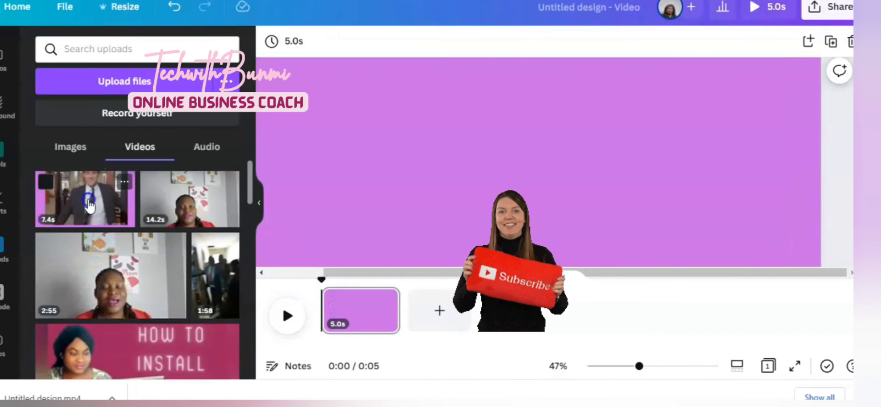
pyautogui.click(89, 204)
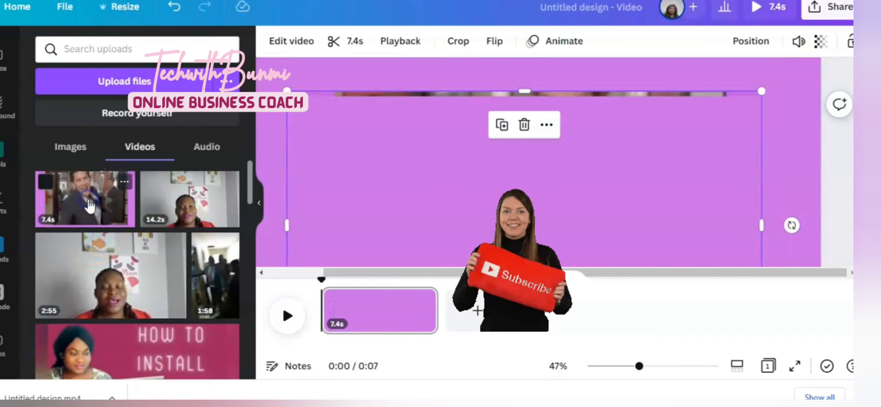
pyautogui.moveTo(540, 216); pyautogui.dragTo(535, 180)
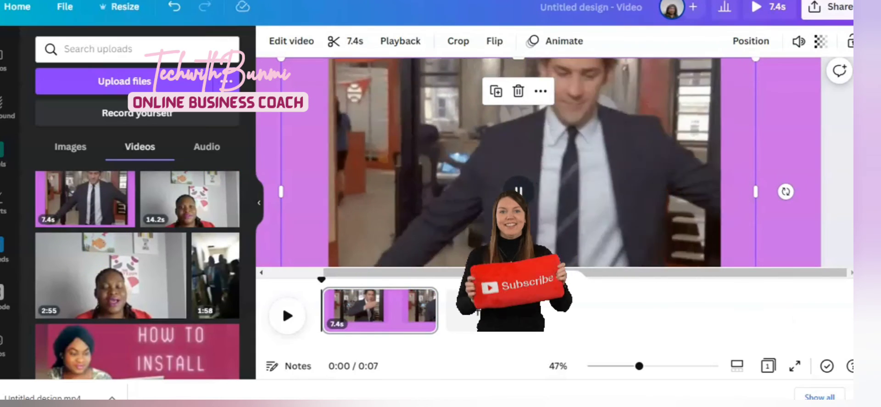
# Remove the background from the uploaded office video with Background Remover.
pyautogui.click(285, 46)
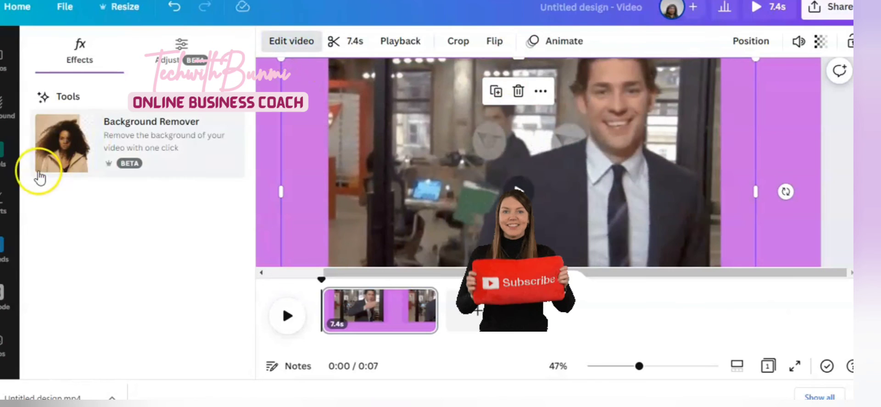
pyautogui.click(134, 137)
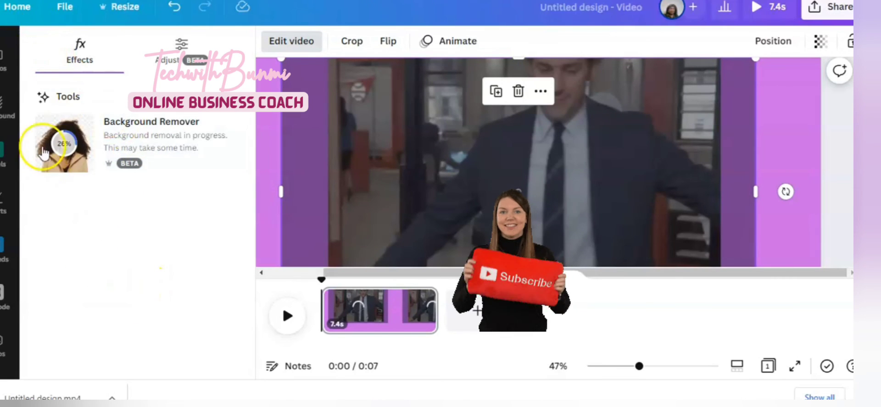
pyautogui.moveTo(54, 166)
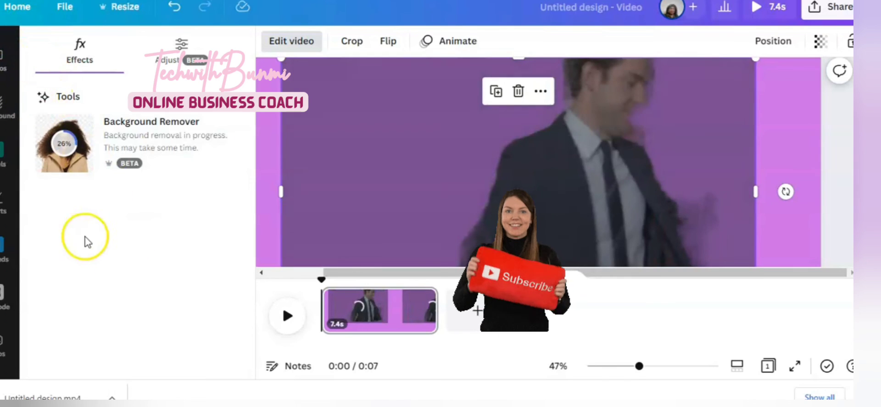
pyautogui.moveTo(51, 114)
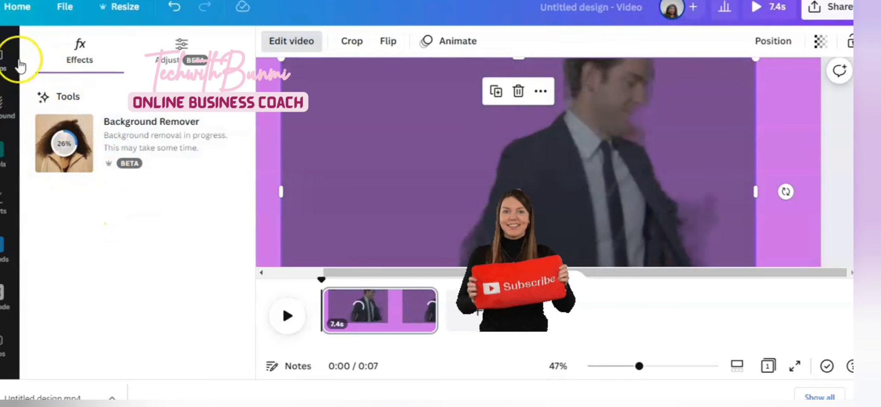